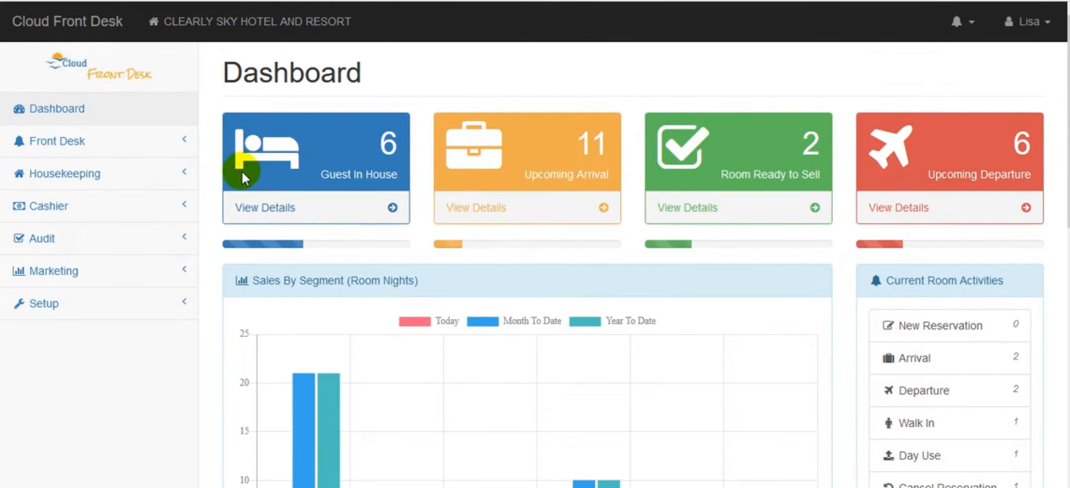
# Expand Setup in the sidebar and go to the Revenue Accounts page
pyautogui.click(45, 312)
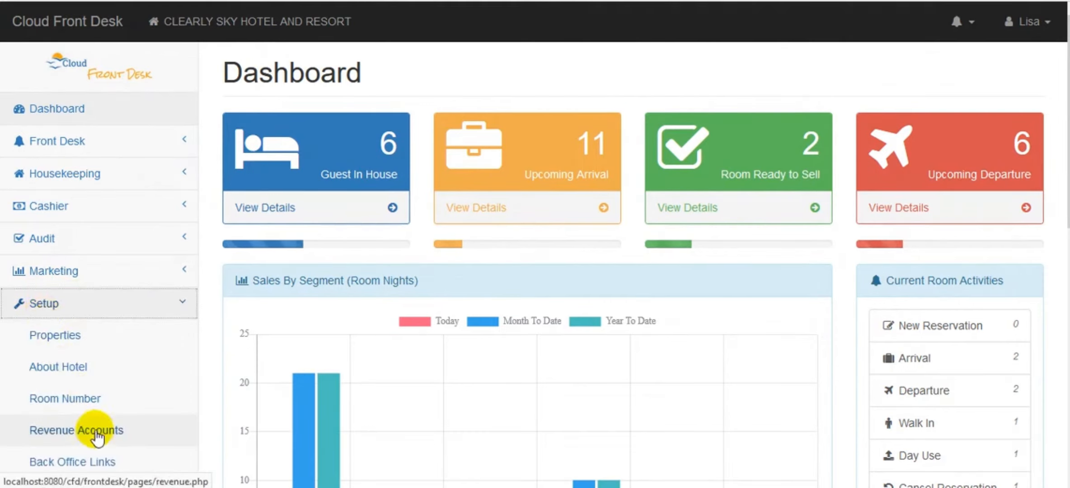
pyautogui.click(94, 438)
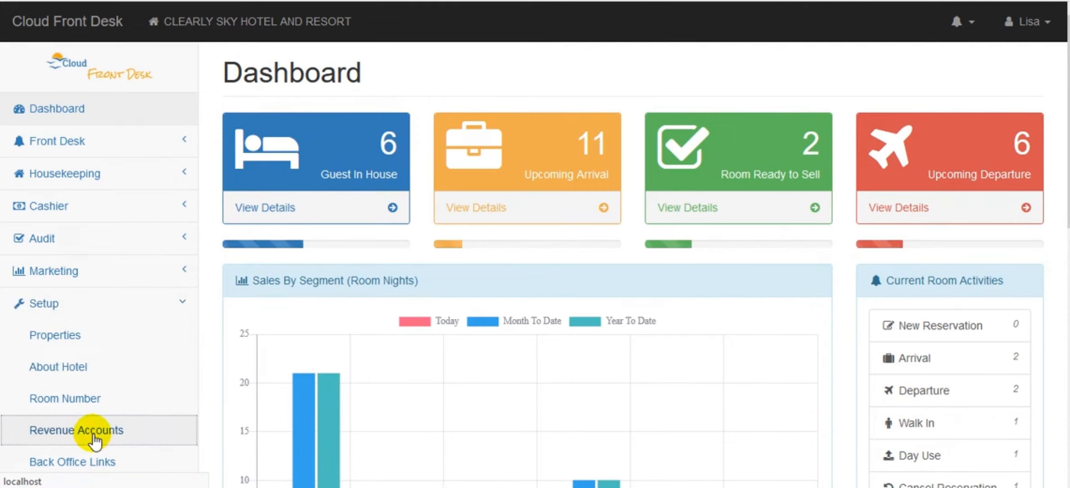
pyautogui.scroll(-5, 691, 302)
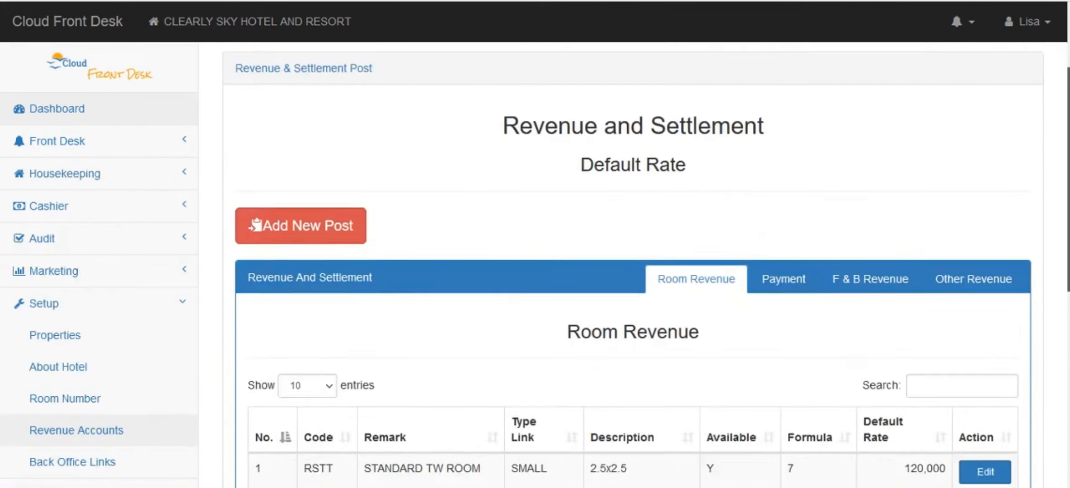
pyautogui.moveTo(1068, 207)
pyautogui.mouseDown()
pyautogui.moveTo(1068, 256)
pyautogui.moveTo(1068, 171)
pyautogui.moveTo(1068, 314)
pyautogui.moveTo(1068, 208)
pyautogui.mouseUp()
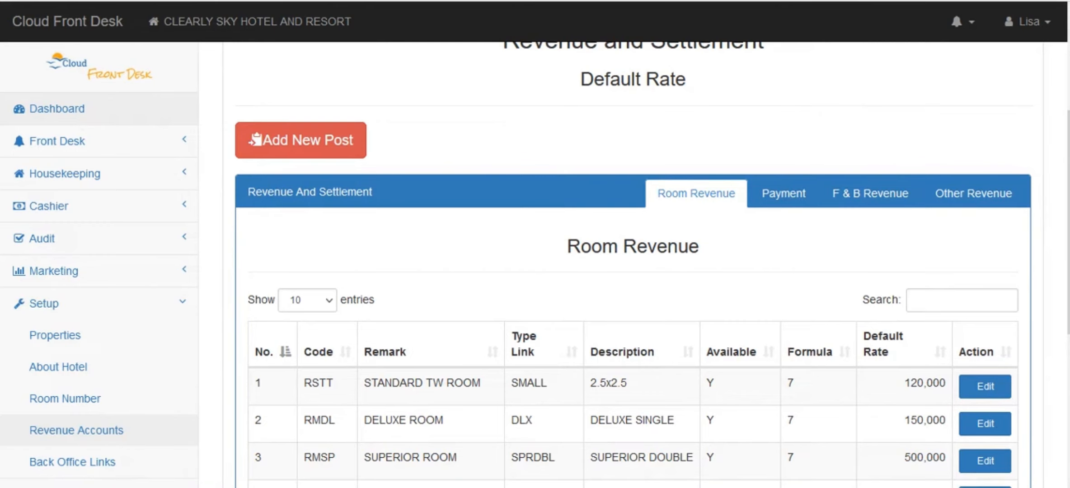
pyautogui.scroll(-6, 632, 272)
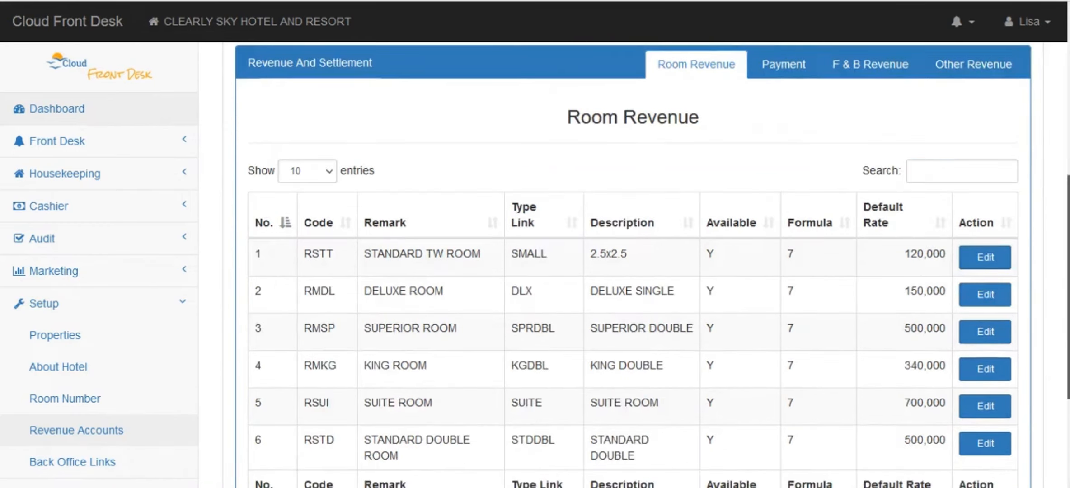
pyautogui.scroll(5, 632, 271)
pyautogui.scroll(-2, 632, 271)
pyautogui.scroll(3, 633, 272)
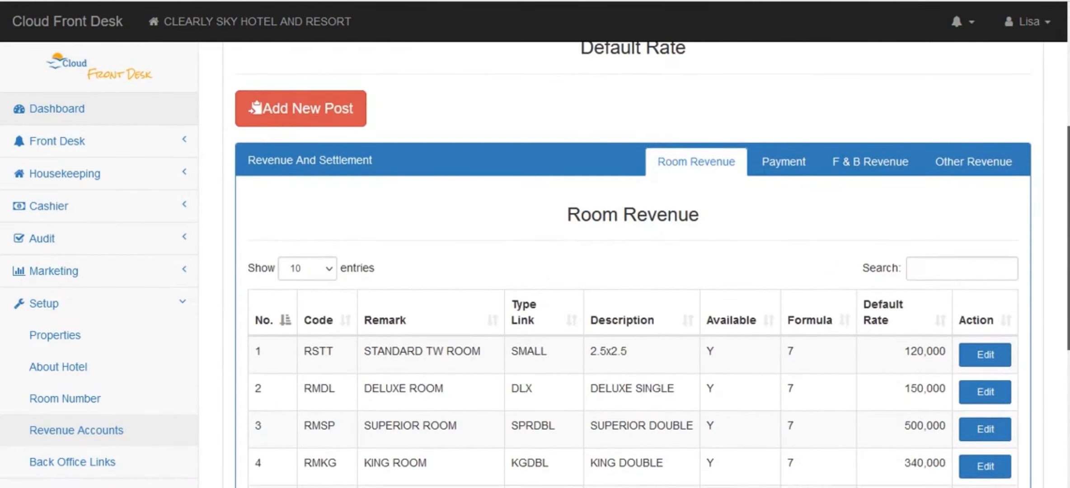
pyautogui.scroll(1, 632, 271)
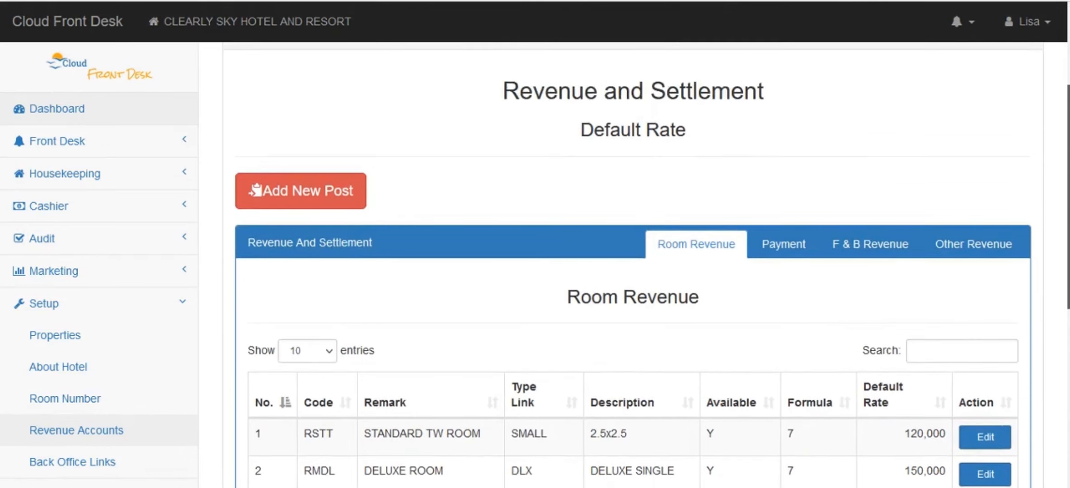
pyautogui.scroll(-1, 632, 271)
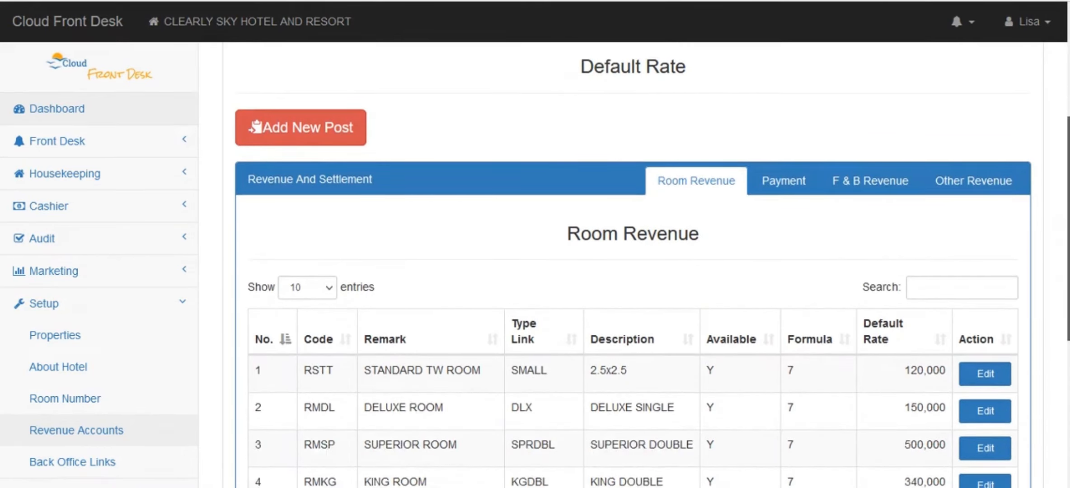
pyautogui.scroll(-1, 633, 271)
pyautogui.scroll(1, 633, 271)
pyautogui.scroll(-1, 633, 271)
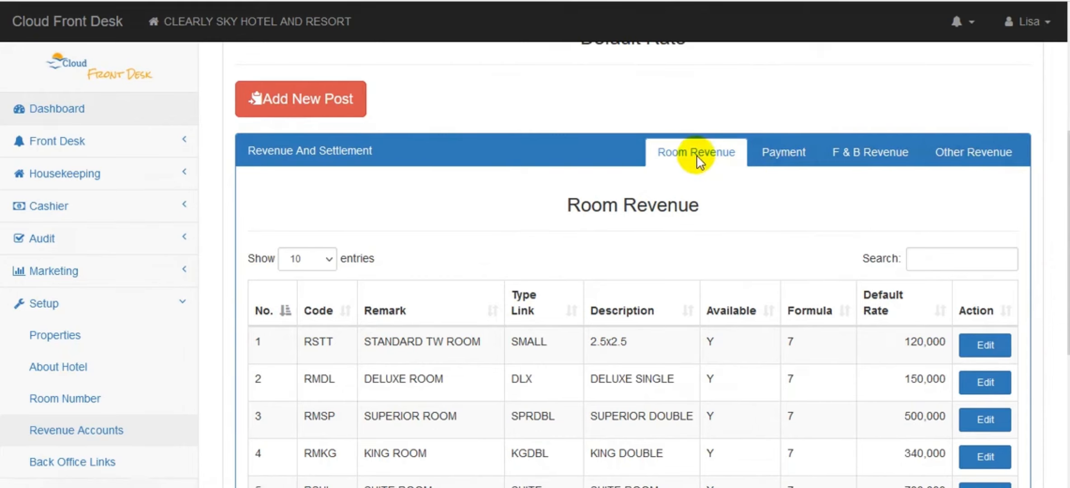
pyautogui.click(777, 156)
pyautogui.click(875, 159)
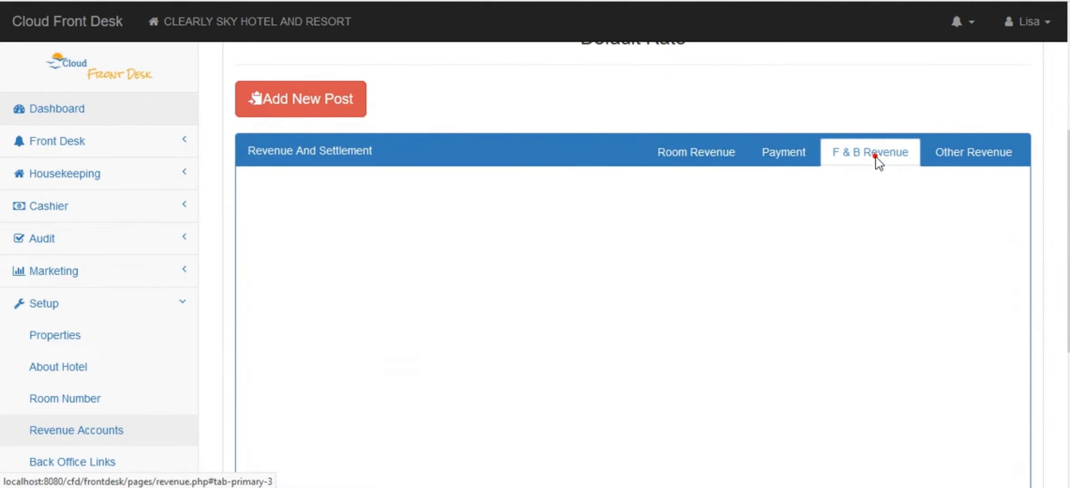
pyautogui.click(973, 156)
pyautogui.click(716, 157)
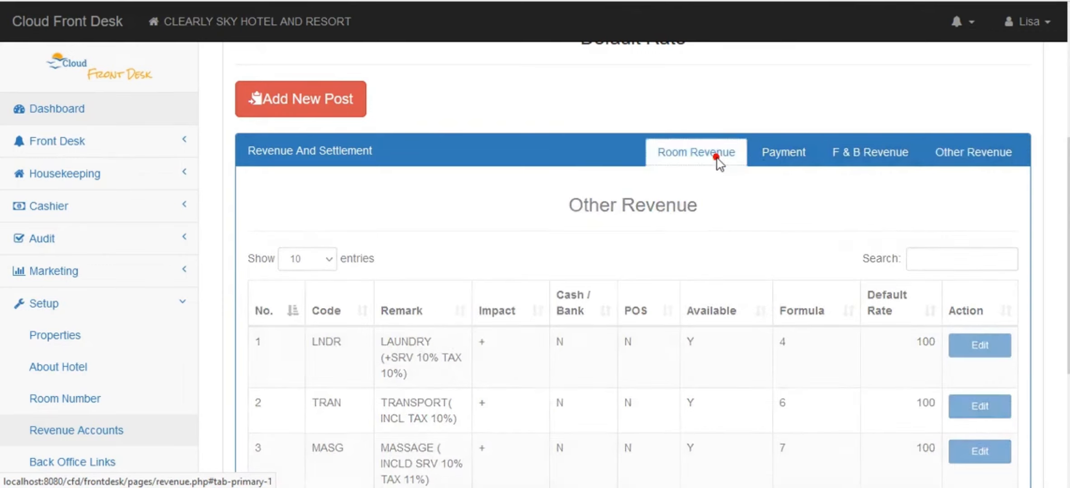
pyautogui.scroll(-4, 718, 162)
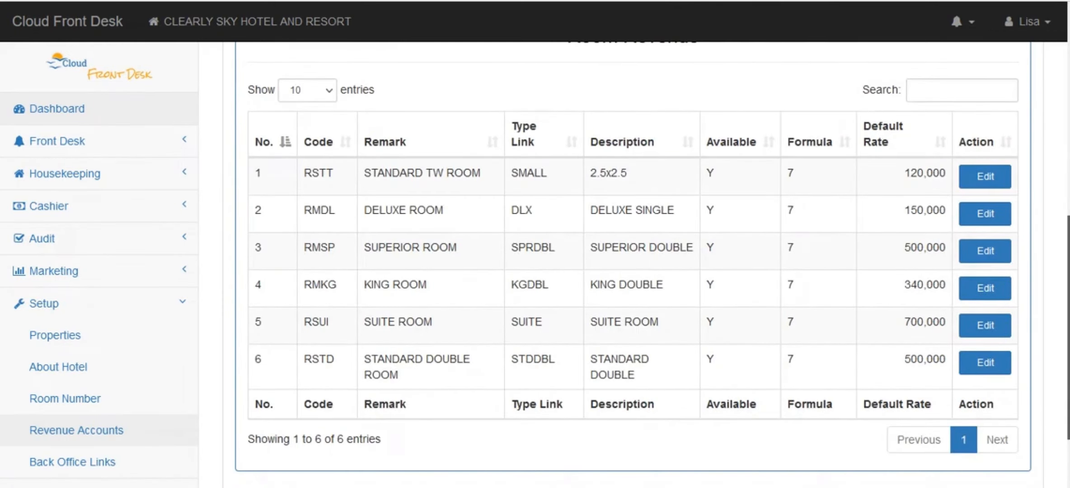
pyautogui.scroll(3, 1057, 196)
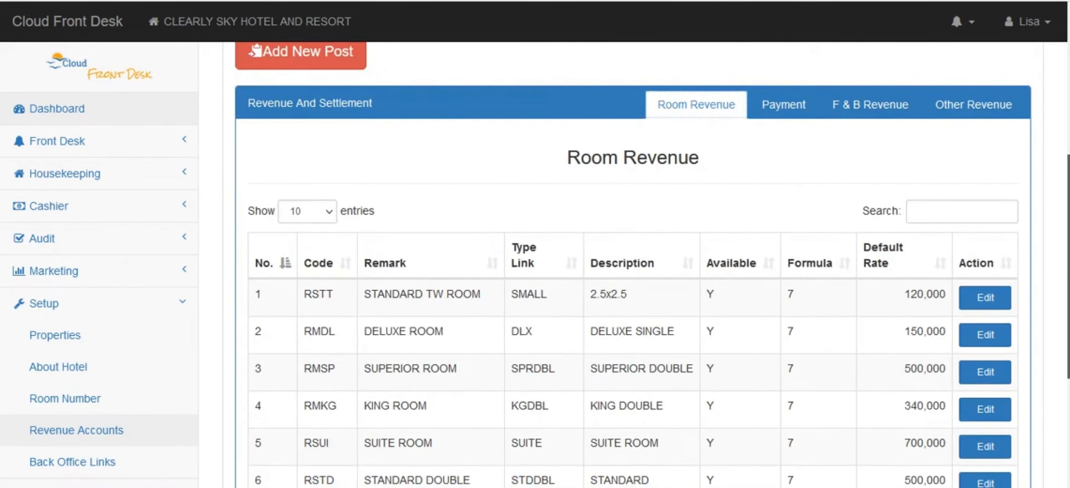
pyautogui.scroll(-2, 632, 265)
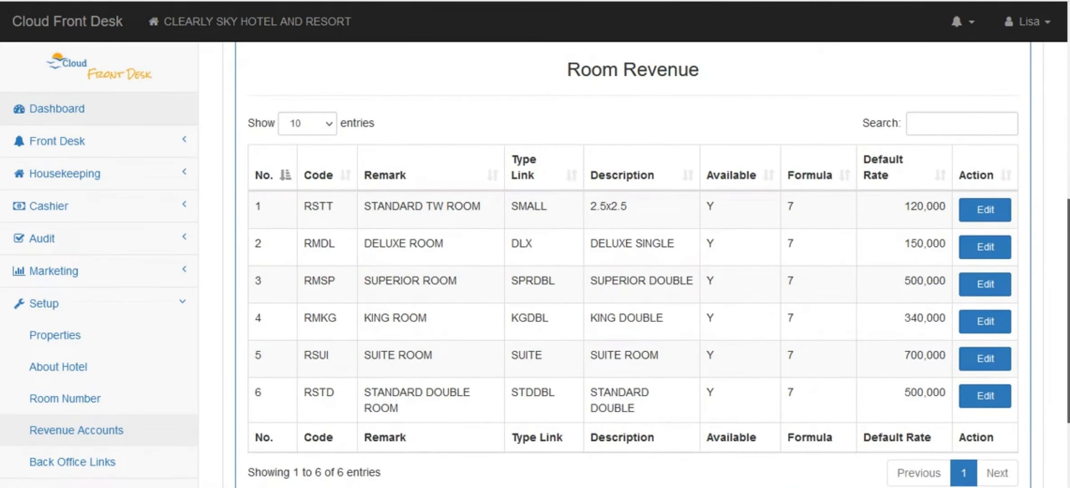
pyautogui.scroll(2, 1061, 191)
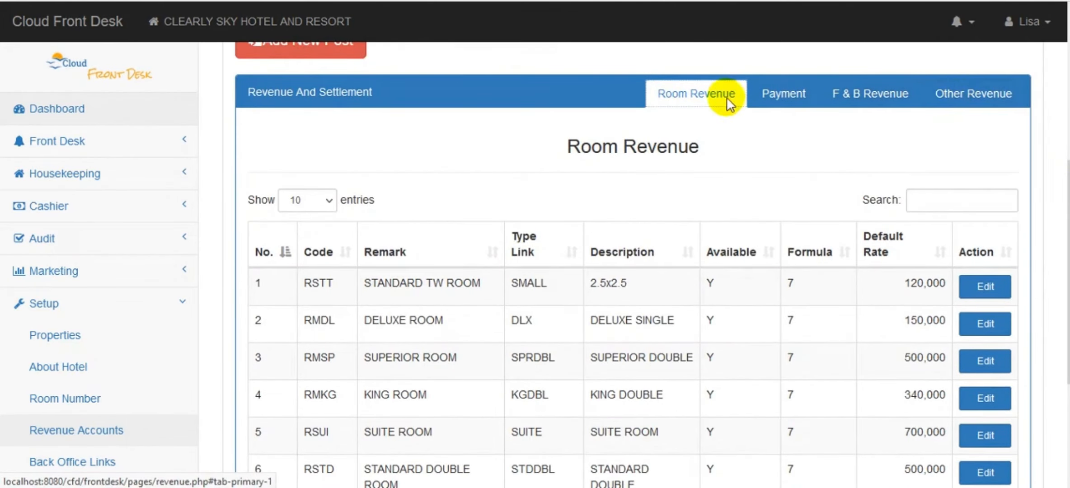
pyautogui.click(787, 99)
pyautogui.click(870, 95)
pyautogui.click(713, 99)
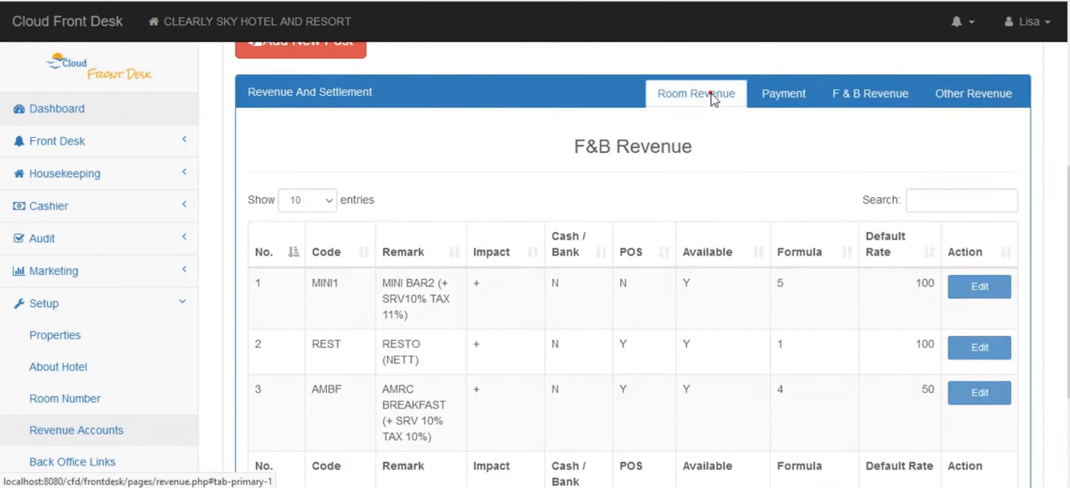
pyautogui.scroll(1, 739, 121)
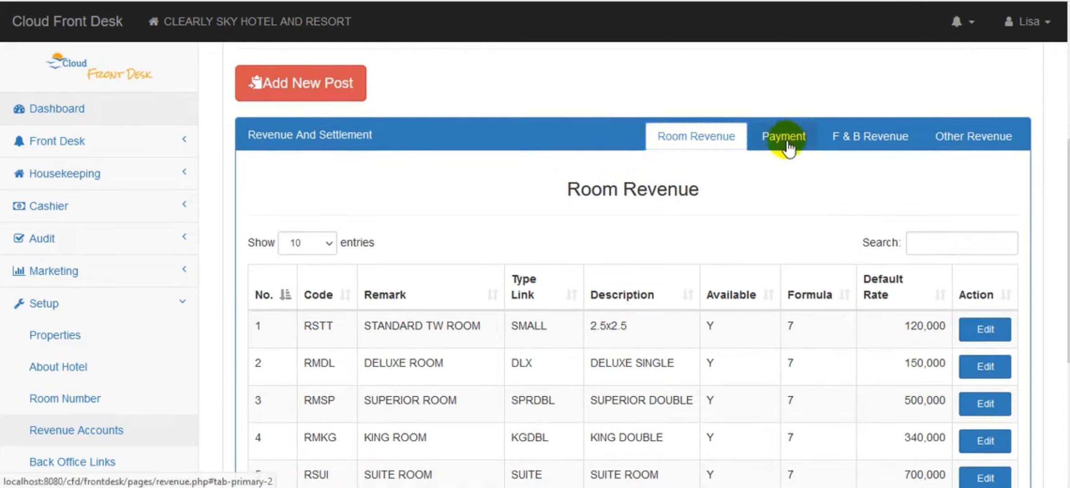
pyautogui.click(875, 147)
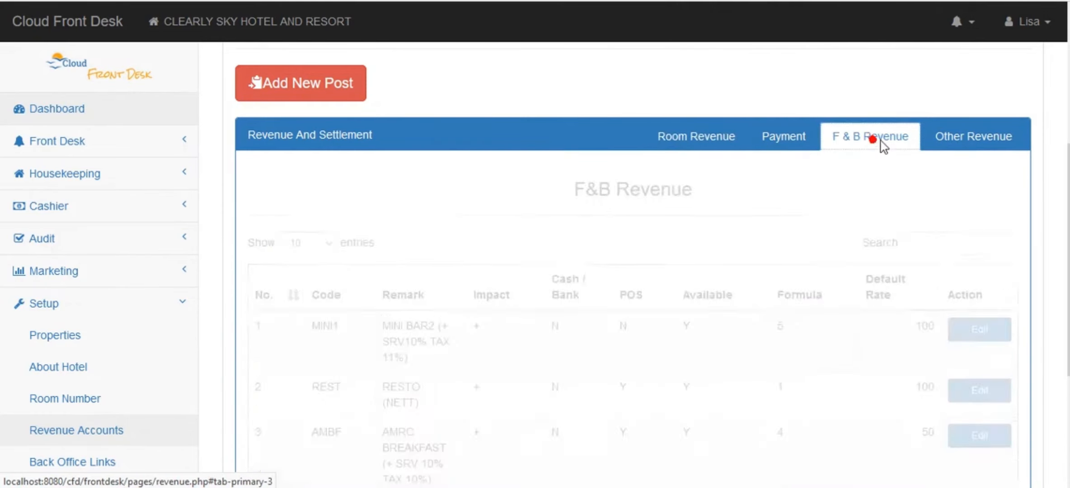
pyautogui.click(952, 138)
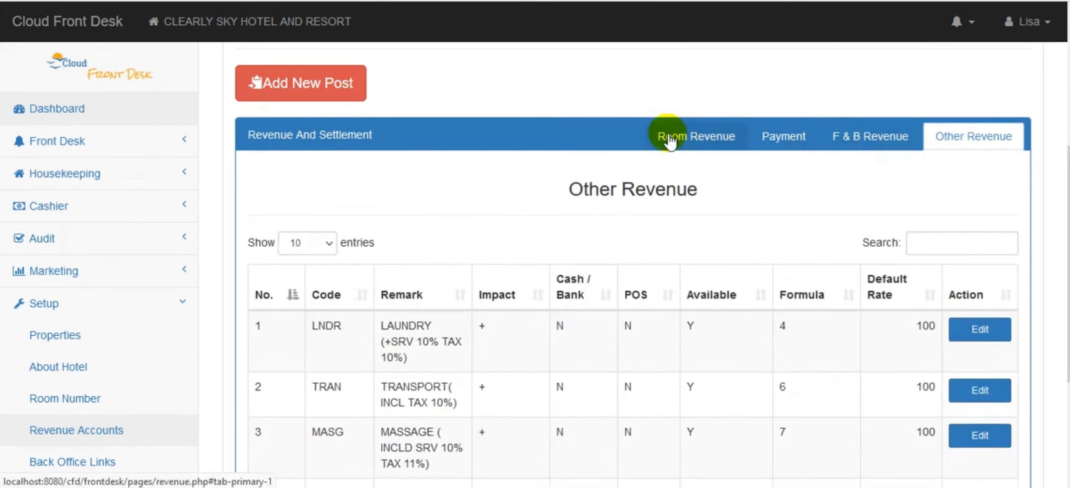
pyautogui.click(681, 144)
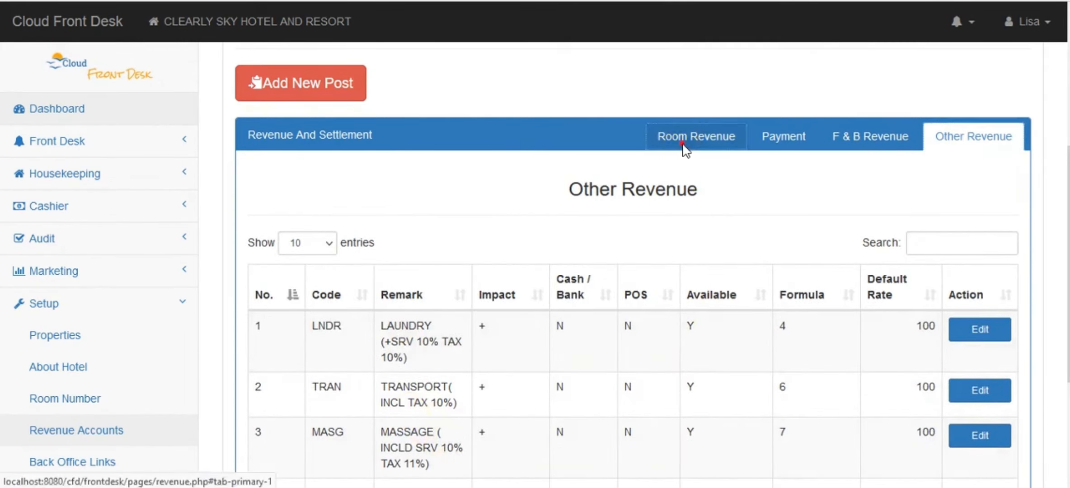
pyautogui.moveTo(1068, 294); pyautogui.dragTo(1068, 268)
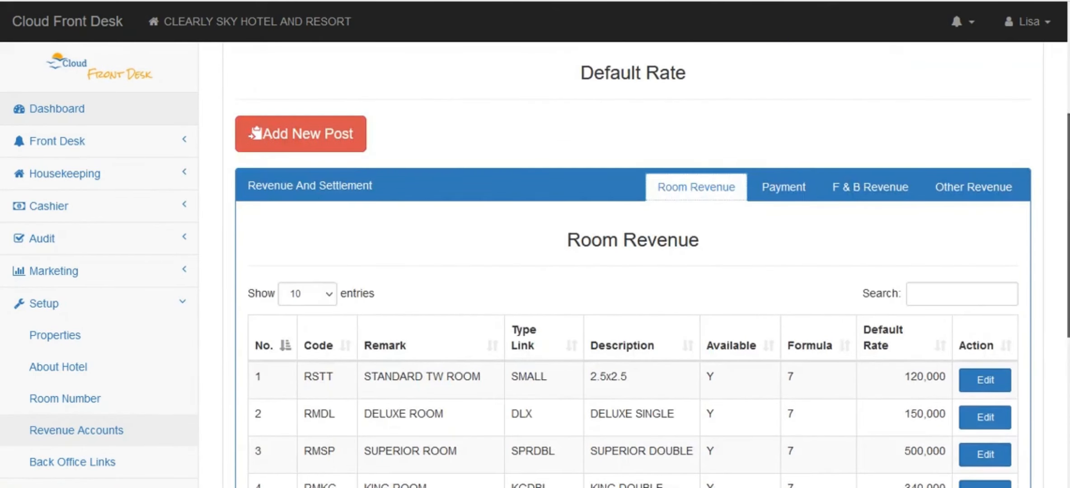
pyautogui.click(323, 145)
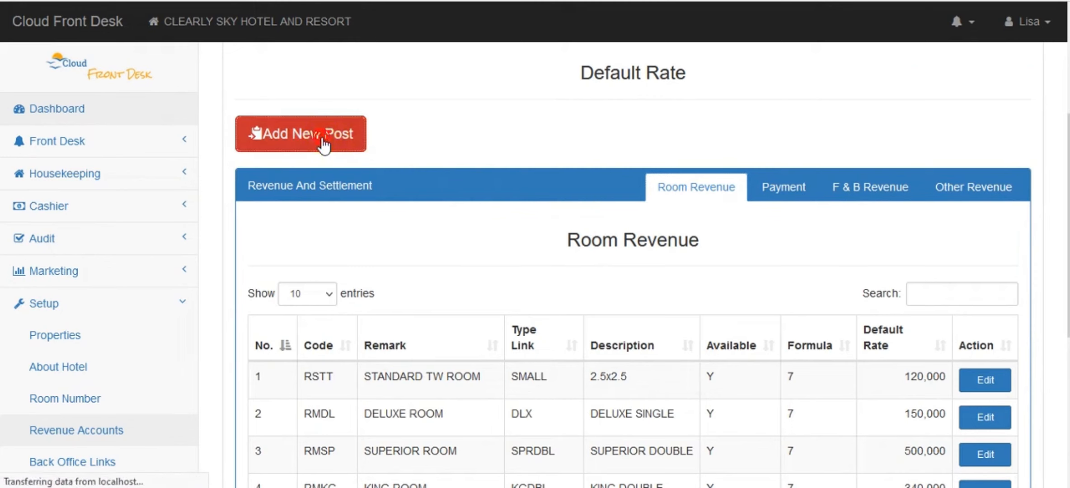
pyautogui.scroll(-3, 317, 143)
pyautogui.scroll(-2, 733, 135)
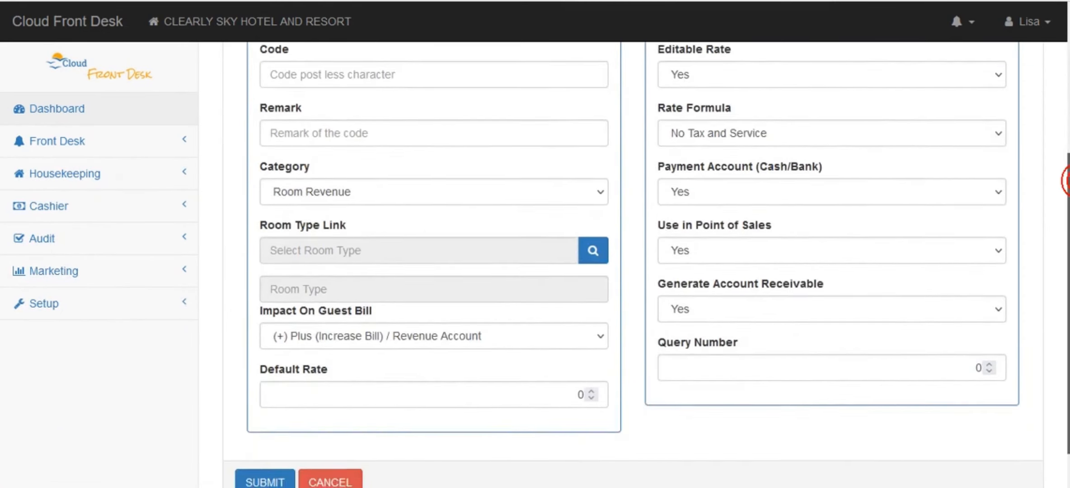
pyautogui.scroll(6, 733, 136)
pyautogui.click(316, 127)
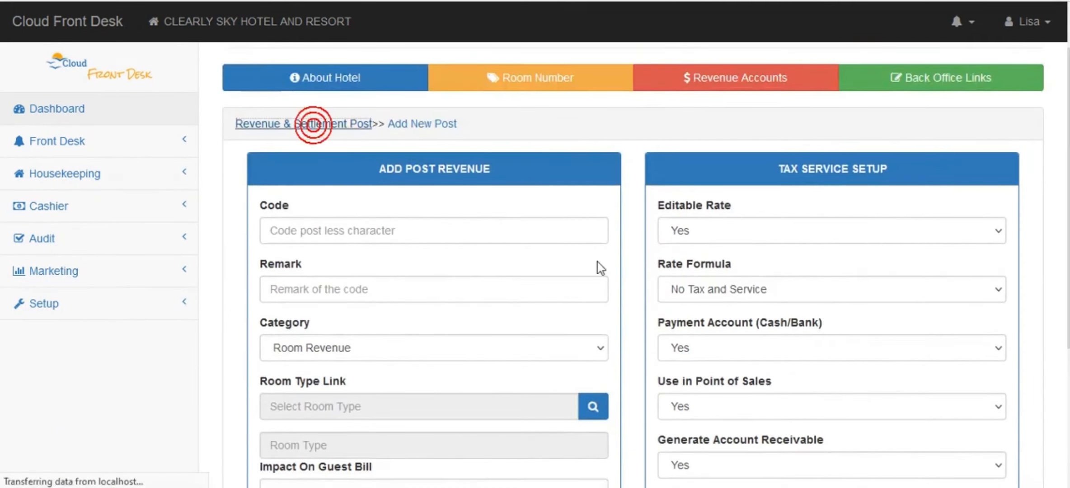
pyautogui.scroll(-5, 491, 315)
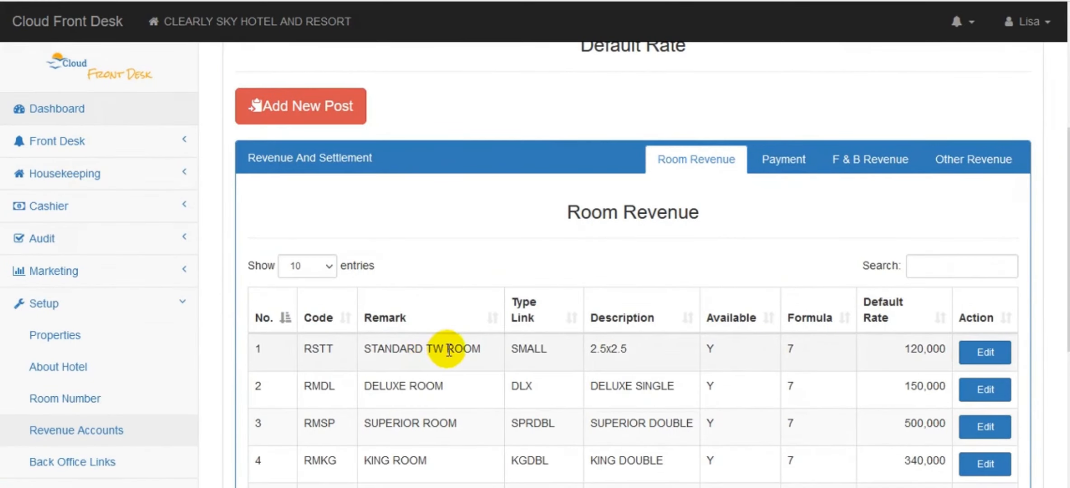
pyautogui.moveTo(1068, 271); pyautogui.dragTo(1068, 309)
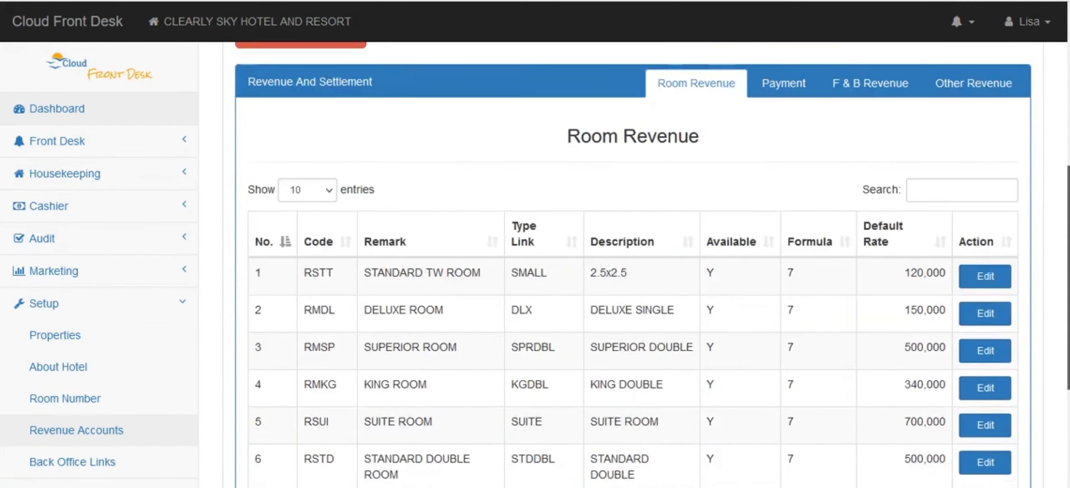
pyautogui.moveTo(1068, 278); pyautogui.dragTo(1068, 223)
pyautogui.click(300, 154)
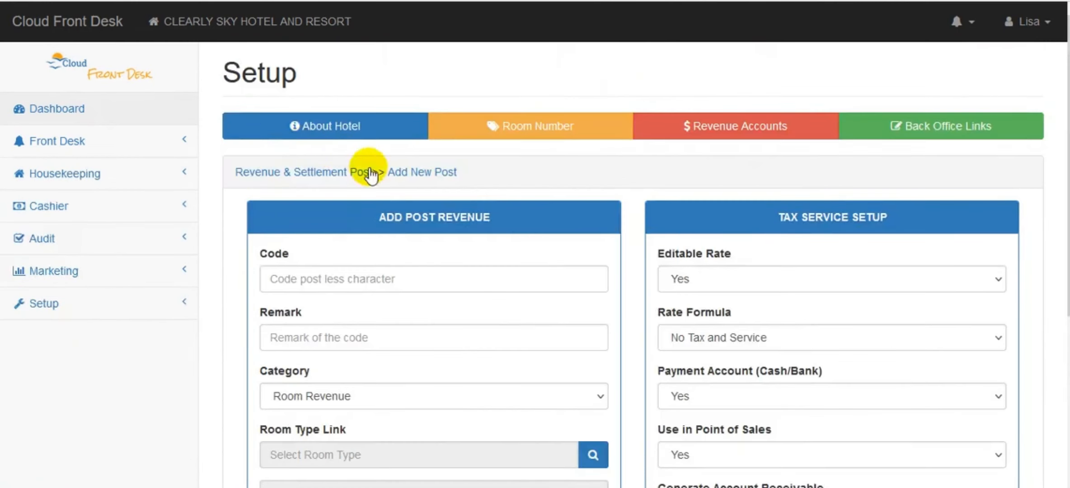
# Enter code JSUIT and remark ROOM JUNIOR SUITE for the new post
pyautogui.click(338, 278)
pyautogui.write('JSUIT')
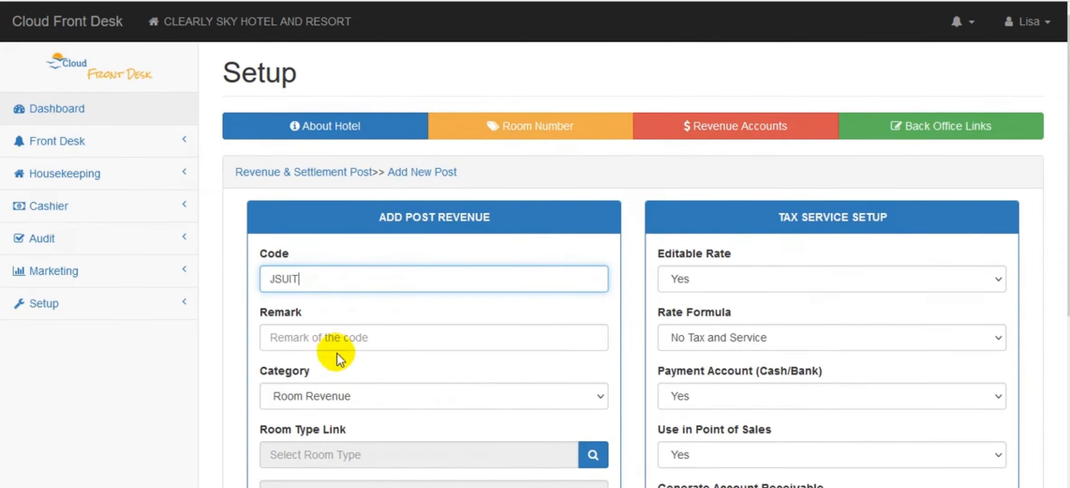
pyautogui.click(338, 338)
pyautogui.write('ROOM JUNIOR SUITE')
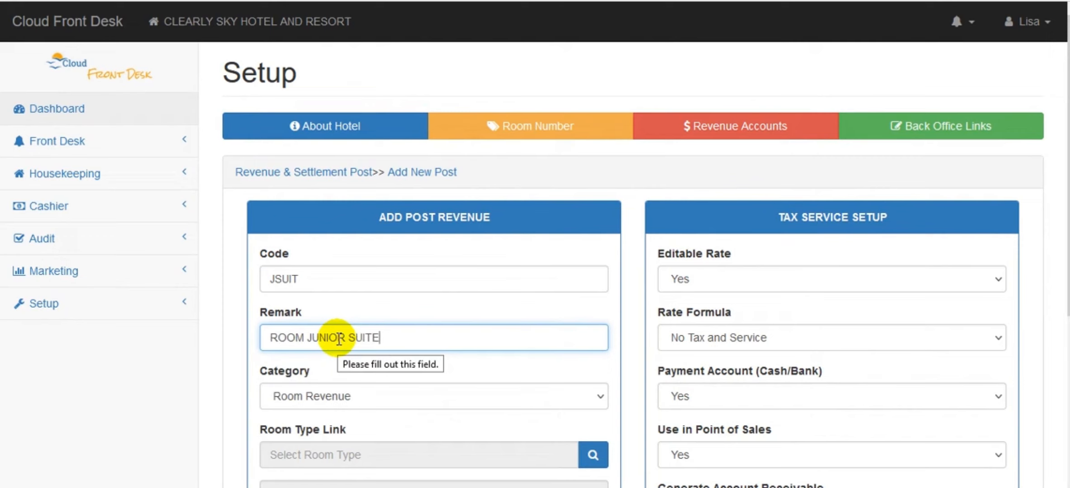
# Keep Room Revenue as the category and link the JUNIOR SUITE room type
pyautogui.scroll(-3, 1060, 179)
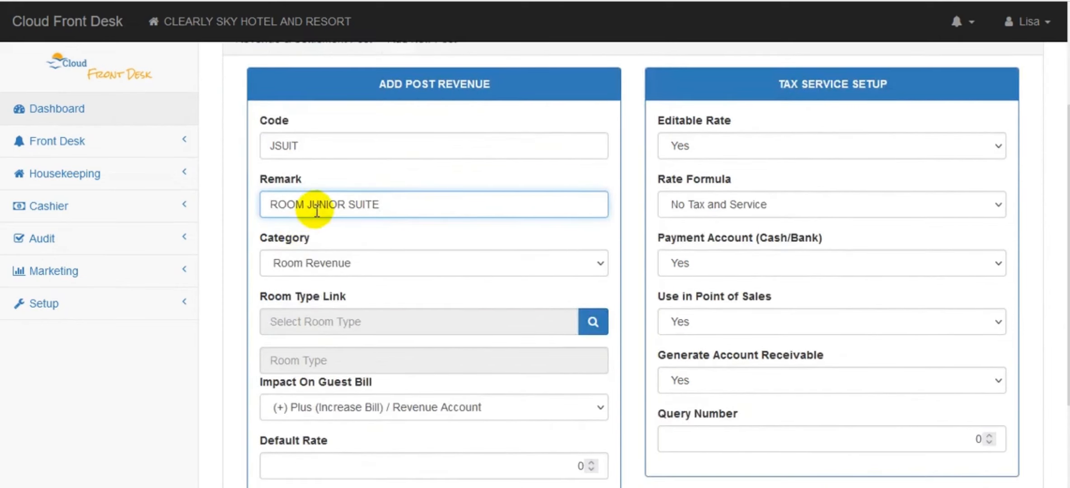
pyautogui.click(300, 260)
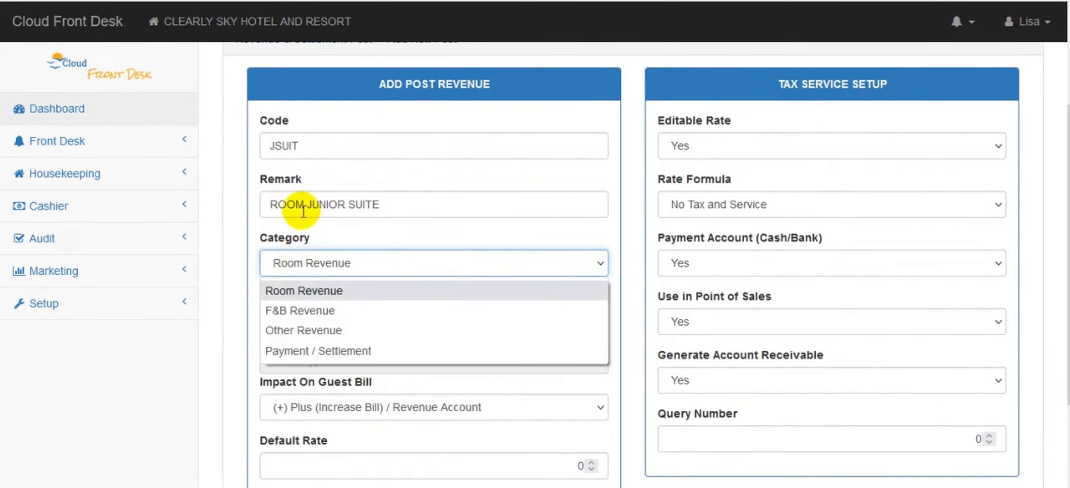
pyautogui.click(303, 209)
pyautogui.click(311, 260)
pyautogui.click(310, 259)
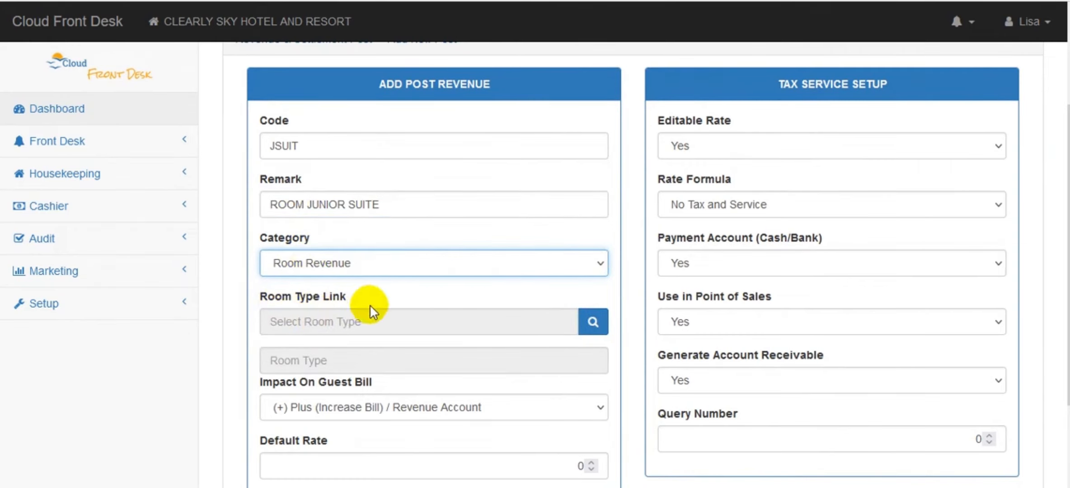
pyautogui.scroll(-1, 416, 277)
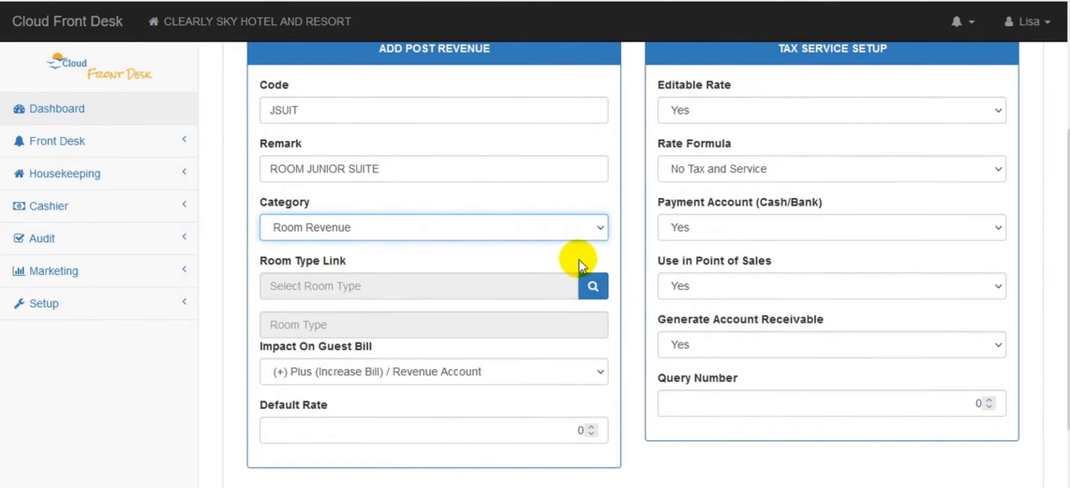
pyautogui.click(595, 287)
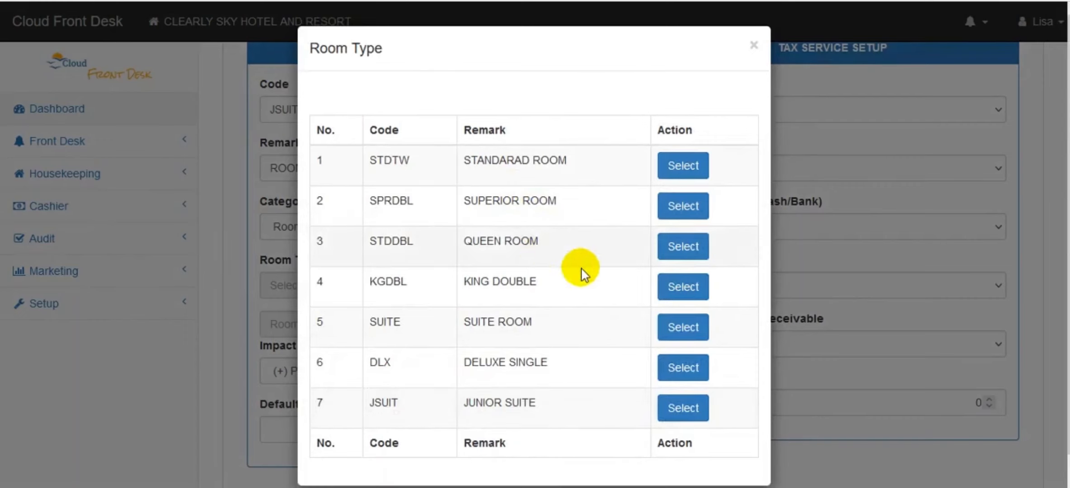
pyautogui.click(683, 409)
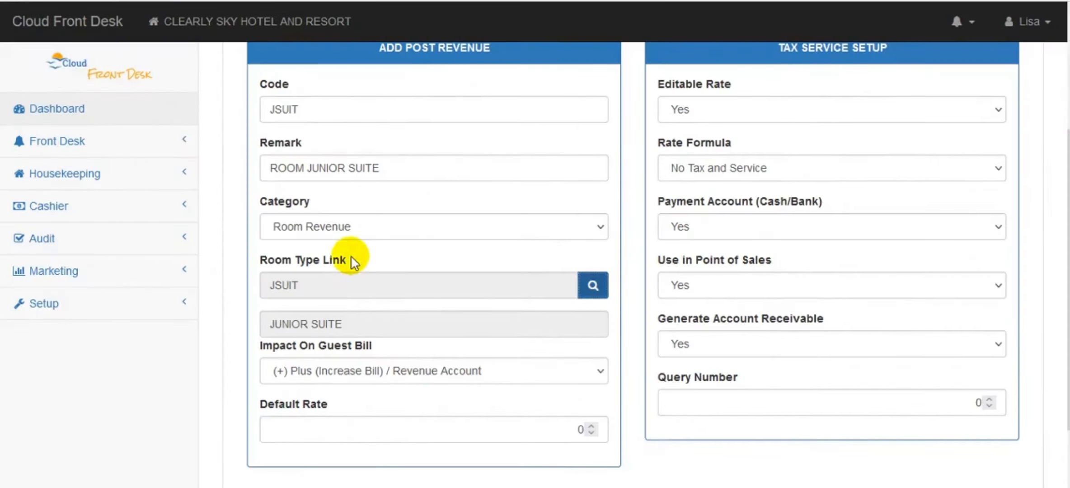
pyautogui.moveTo(1068, 212); pyautogui.dragTo(1068, 246)
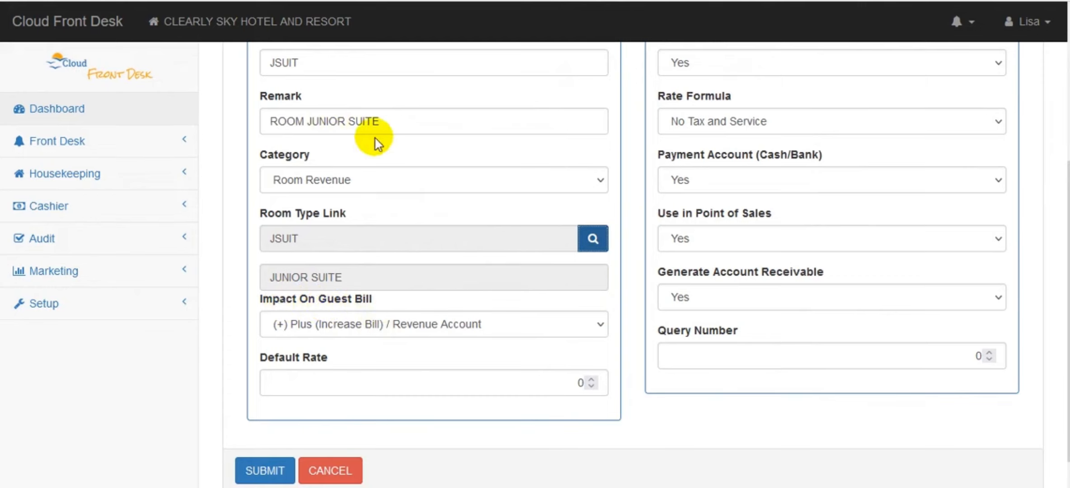
# Keep the post increasing the guest bill and set its default rate to 600000
pyautogui.click(371, 326)
pyautogui.click(369, 326)
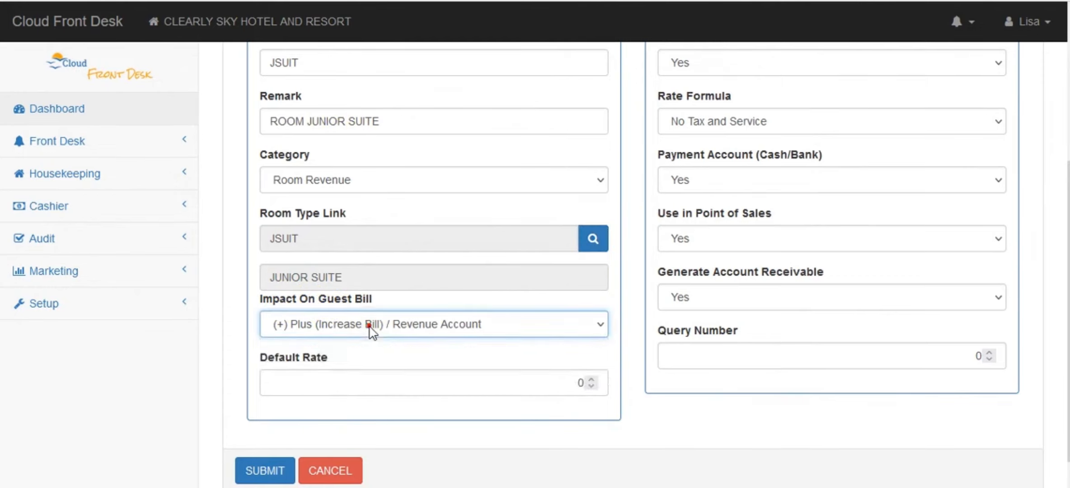
pyautogui.click(375, 383)
pyautogui.moveTo(525, 382); pyautogui.dragTo(671, 437)
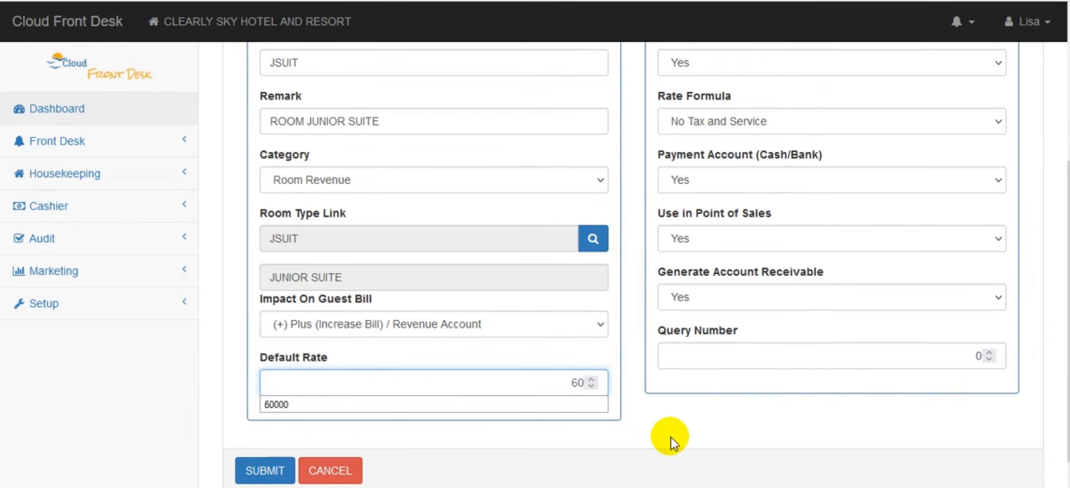
pyautogui.write('600000')
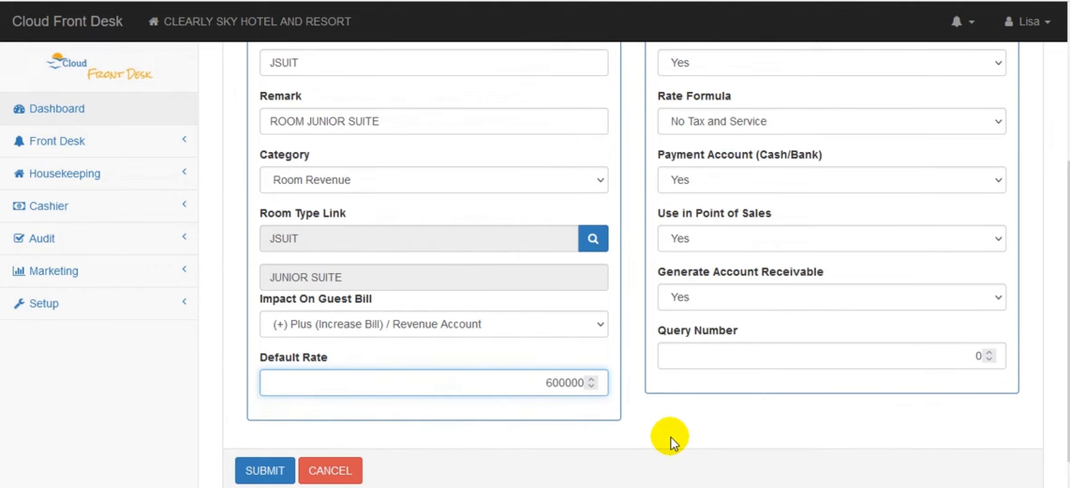
# Leave Editable Rate set to Yes after briefly switching it to No
pyautogui.scroll(3, 773, 103)
pyautogui.click(719, 171)
pyautogui.click(719, 172)
pyautogui.click(719, 172)
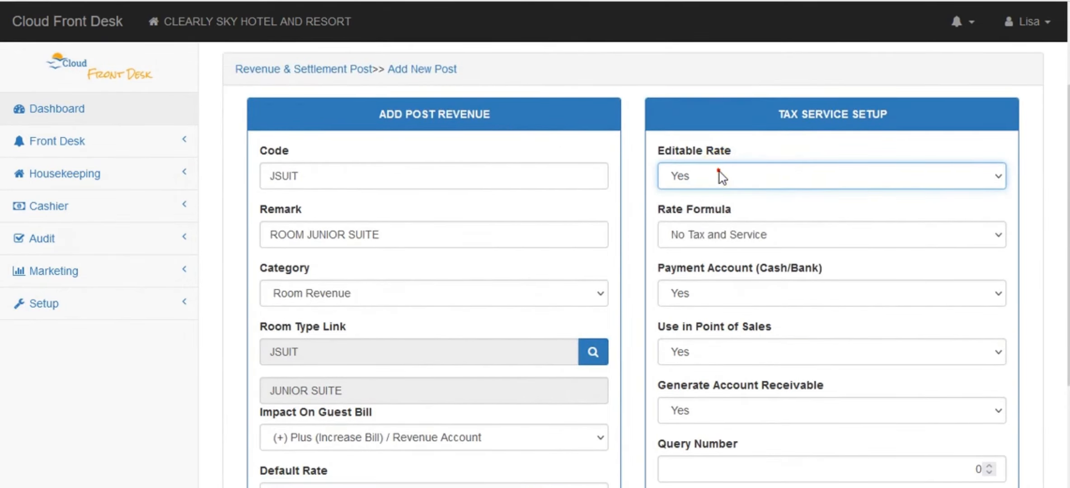
pyautogui.click(736, 174)
pyautogui.click(734, 216)
pyautogui.click(740, 171)
pyautogui.click(741, 199)
pyautogui.scroll(-1, 741, 203)
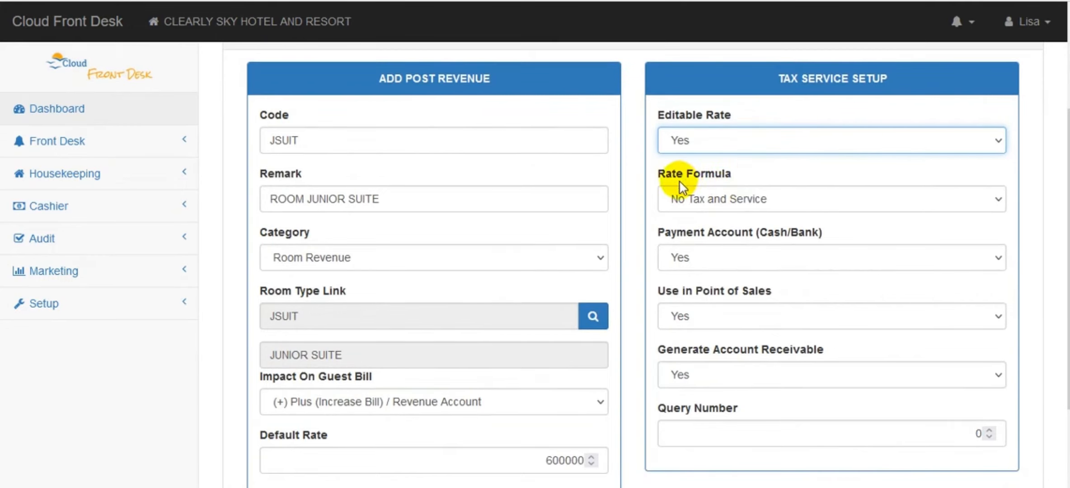
pyautogui.scroll(-1, 871, 186)
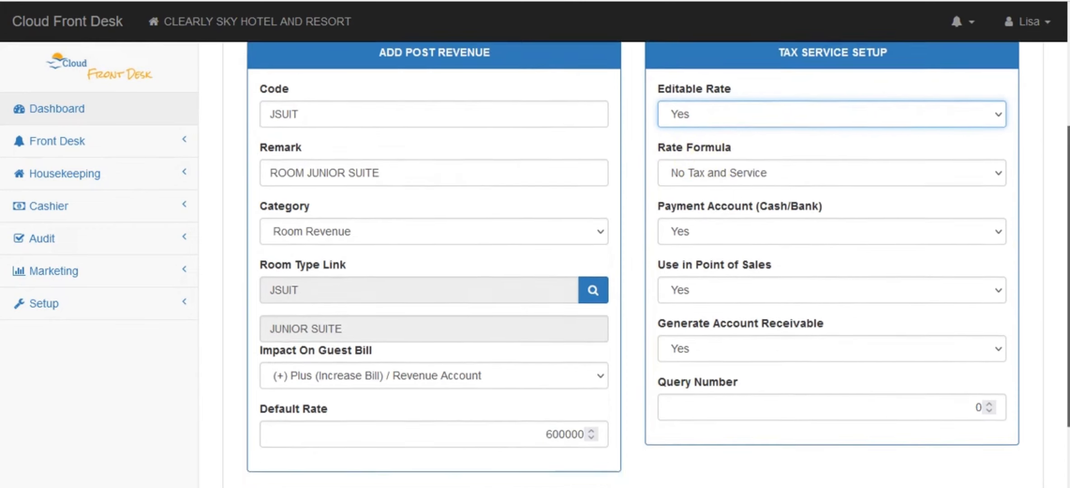
pyautogui.scroll(2, 836, 199)
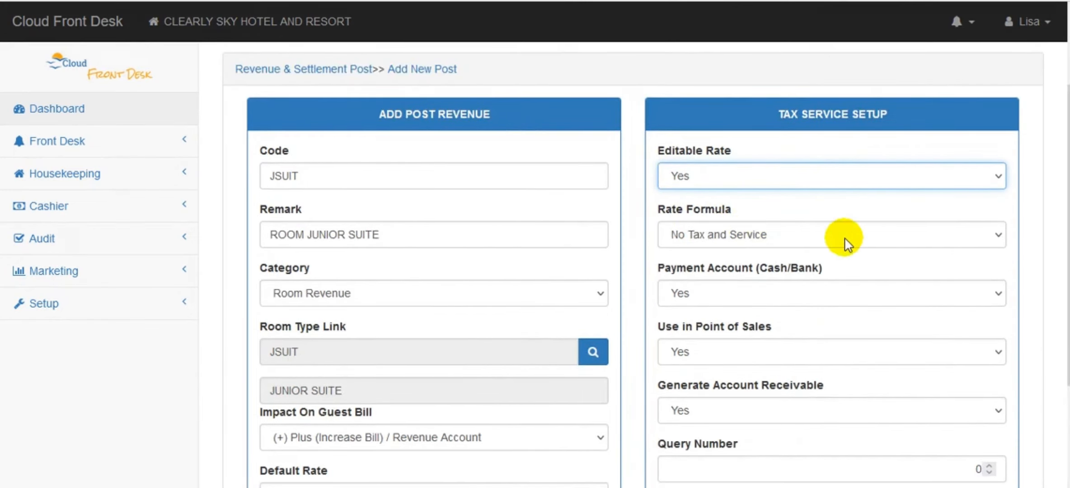
# Change the JSUIT rate formula from No Tax and Service to Include Service 10% and Tax 11%
pyautogui.click(917, 238)
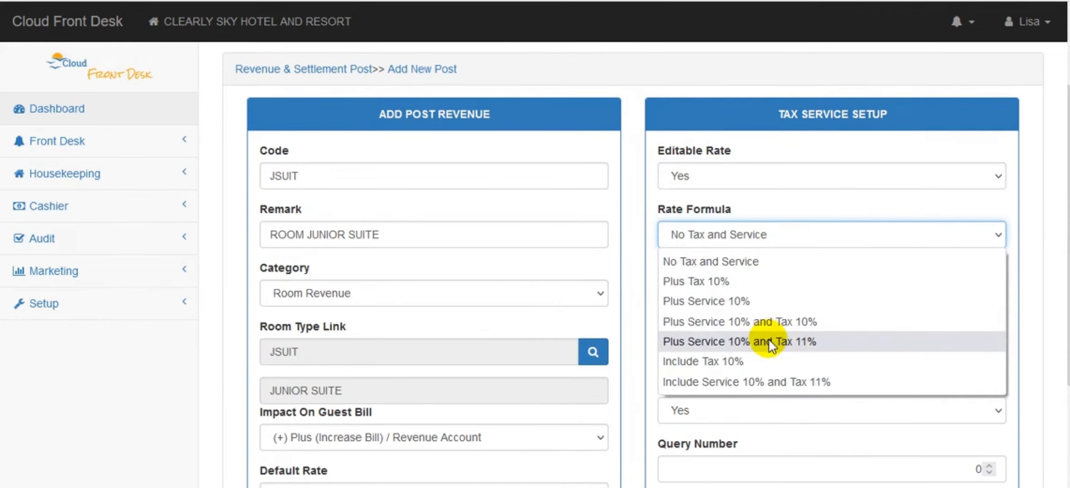
pyautogui.click(897, 202)
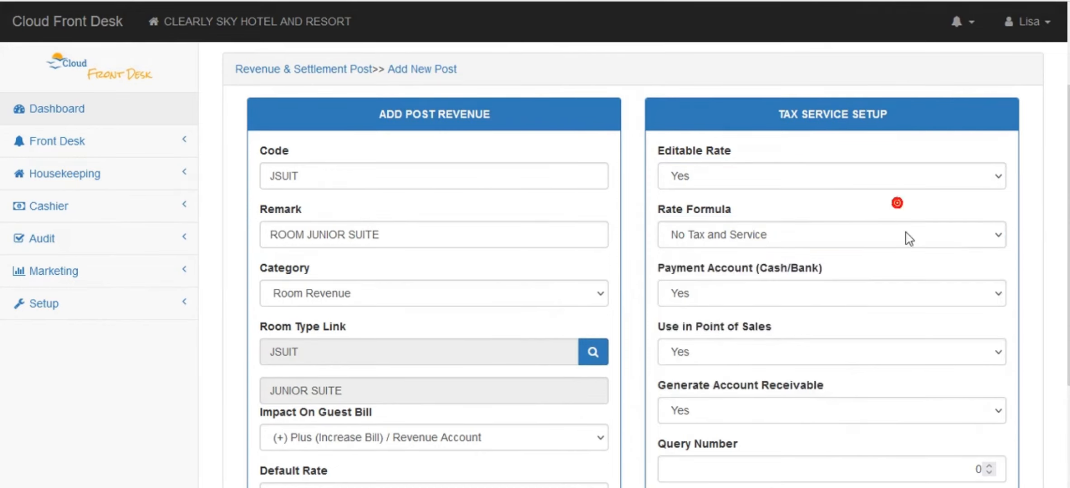
pyautogui.click(909, 241)
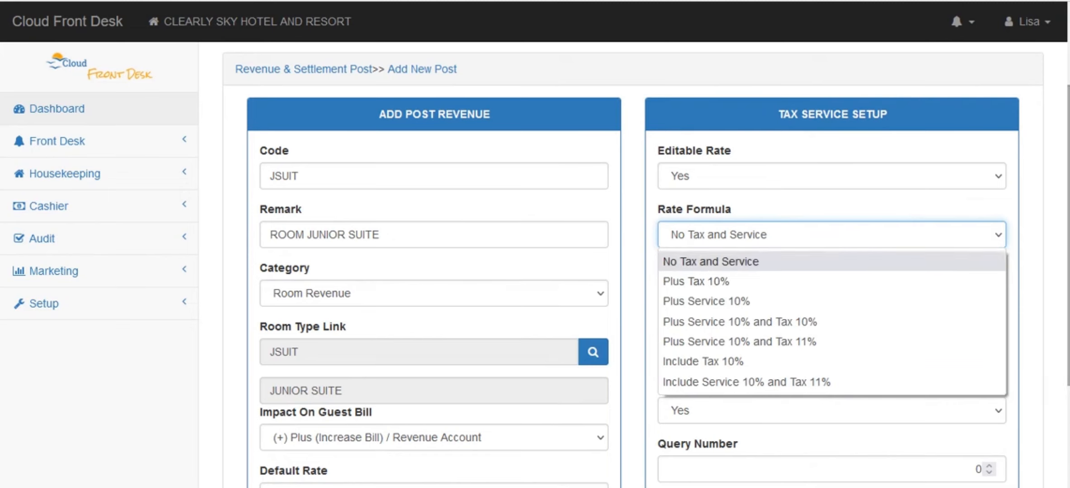
pyautogui.scroll(-3, 595, 327)
pyautogui.scroll(3, 753, 196)
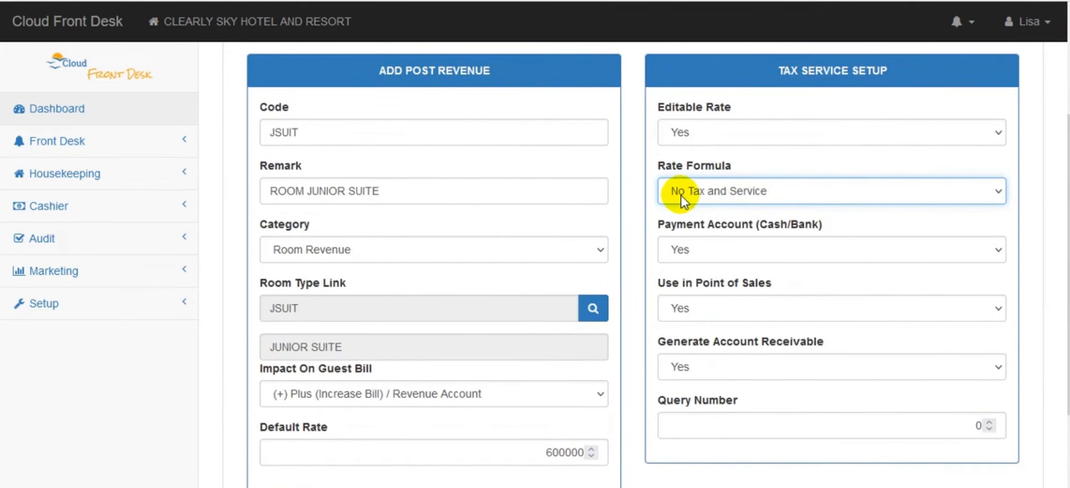
pyautogui.click(721, 198)
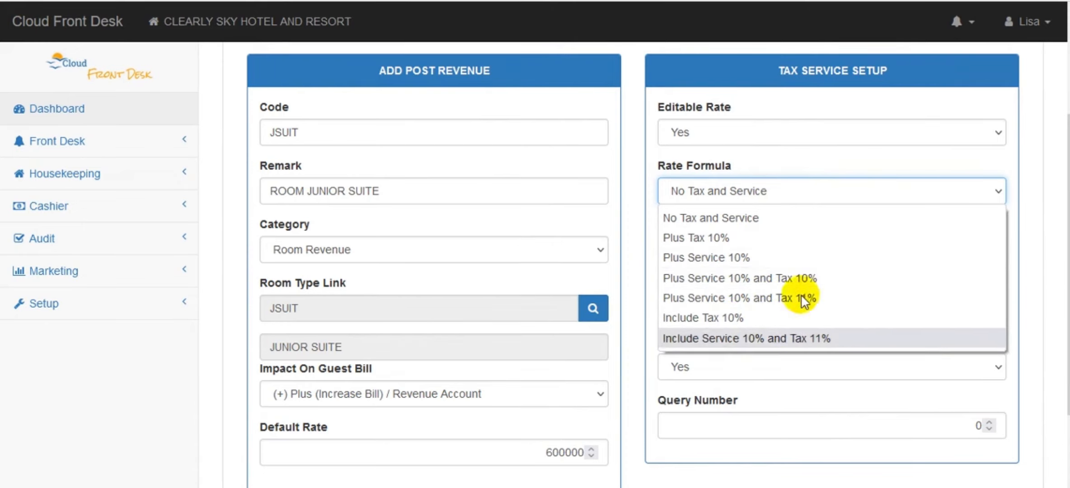
pyautogui.click(823, 153)
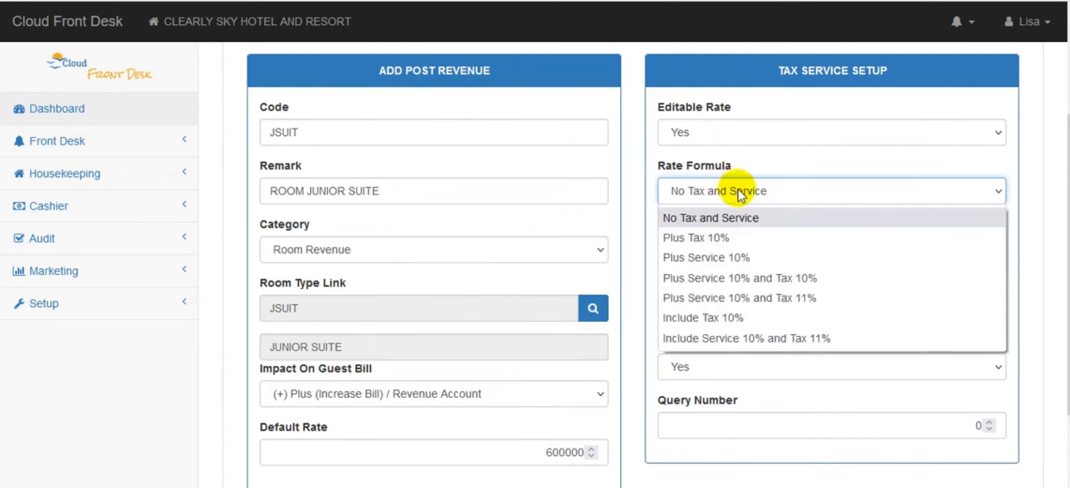
pyautogui.click(728, 337)
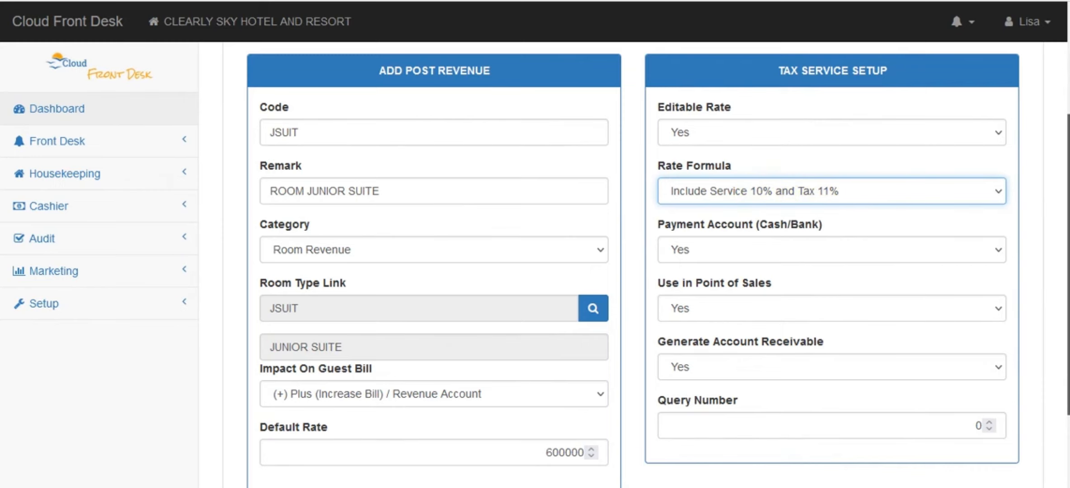
pyautogui.scroll(-1, 804, 249)
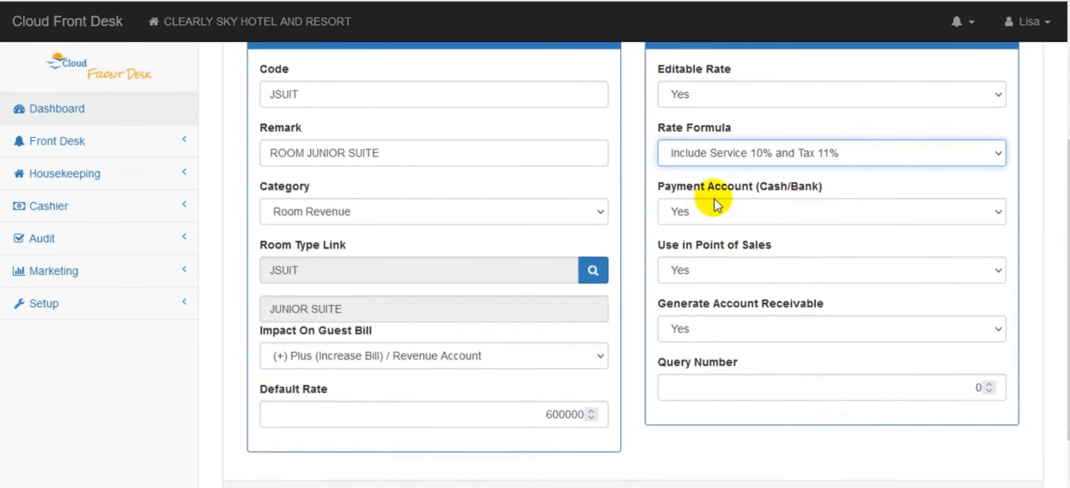
# Set Payment Account, Use in POS and Generate Account Receivable all to No
pyautogui.click(717, 220)
pyautogui.click(711, 257)
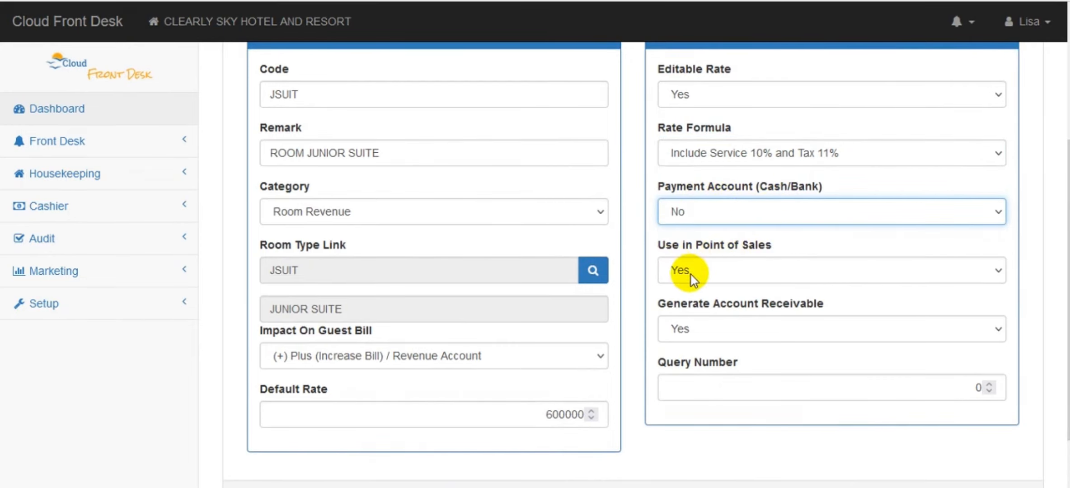
pyautogui.click(747, 271)
pyautogui.click(738, 315)
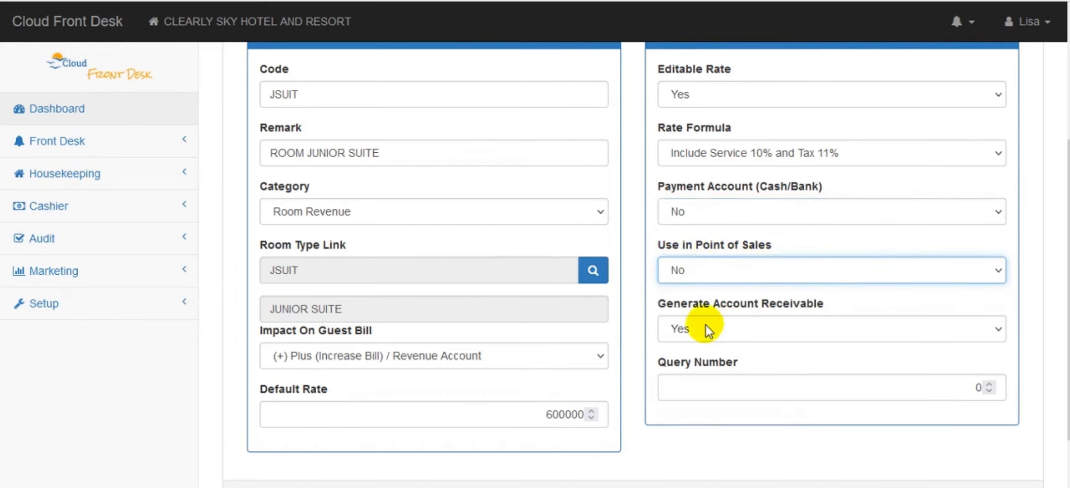
pyautogui.click(734, 333)
pyautogui.click(720, 379)
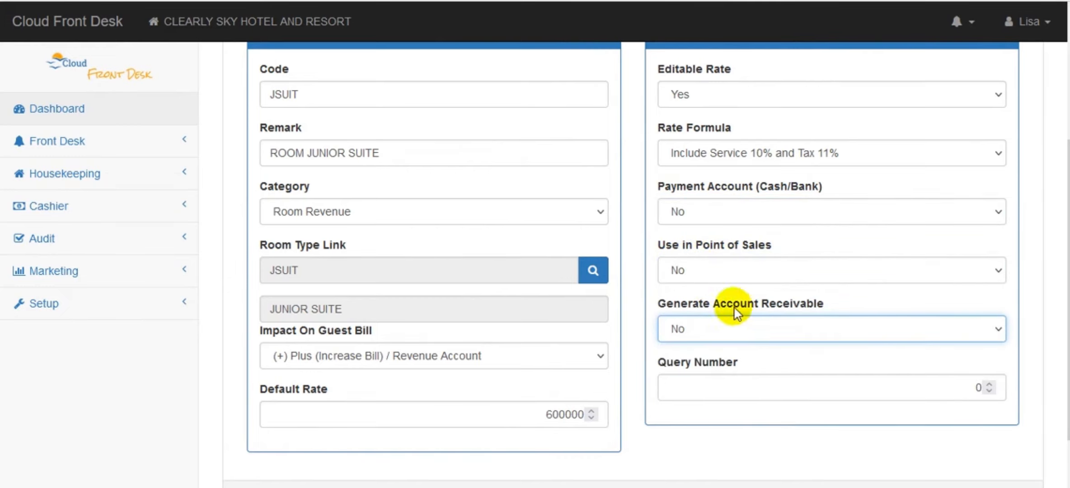
pyautogui.scroll(-1, 1058, 363)
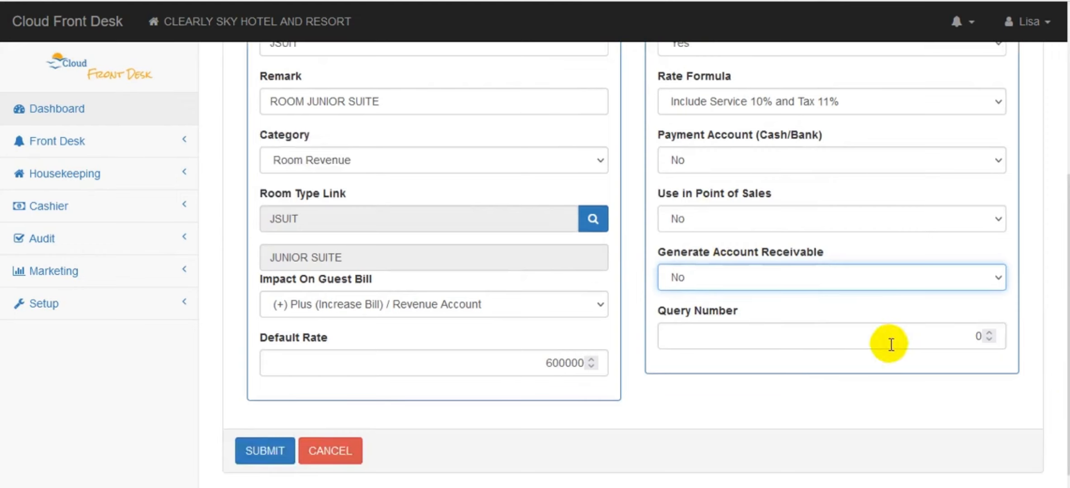
pyautogui.moveTo(1069, 354)
pyautogui.mouseDown()
pyautogui.moveTo(1068, 260)
pyautogui.moveTo(1068, 339)
pyautogui.mouseUp()
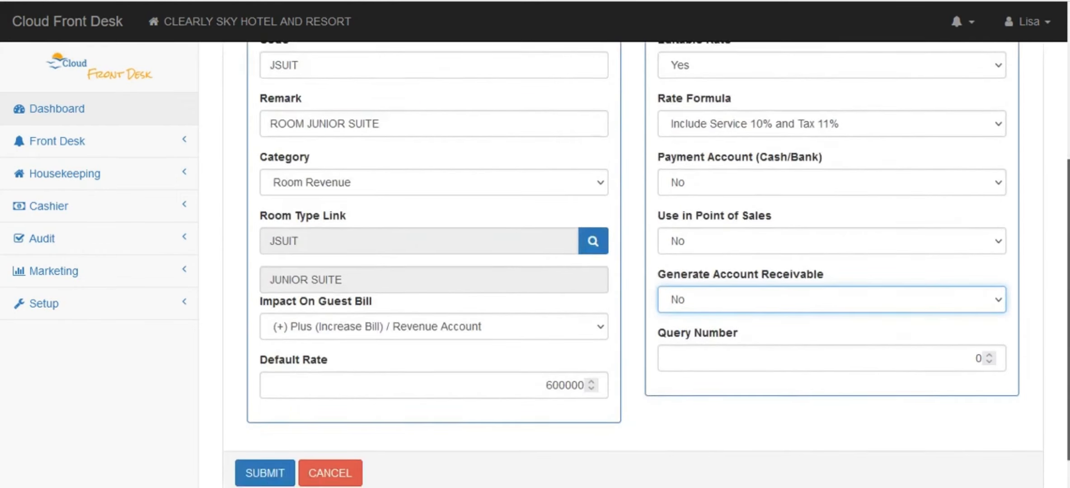
pyautogui.moveTo(1069, 303)
pyautogui.mouseDown()
pyautogui.moveTo(1069, 182)
pyautogui.moveTo(1068, 316)
pyautogui.mouseUp()
# Submit the JSUIT post and check it appears seventh in Room Revenue at 600,000
pyautogui.click(249, 458)
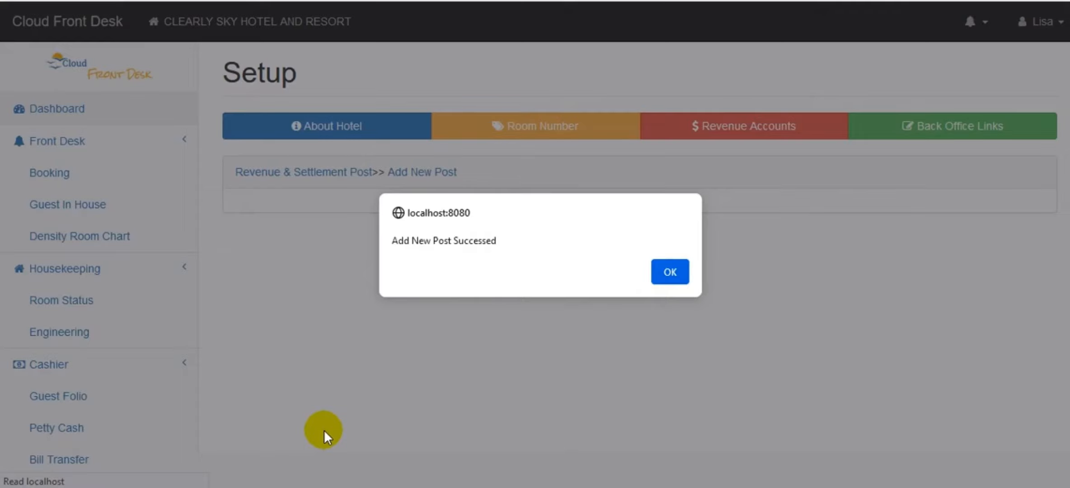
pyautogui.click(659, 276)
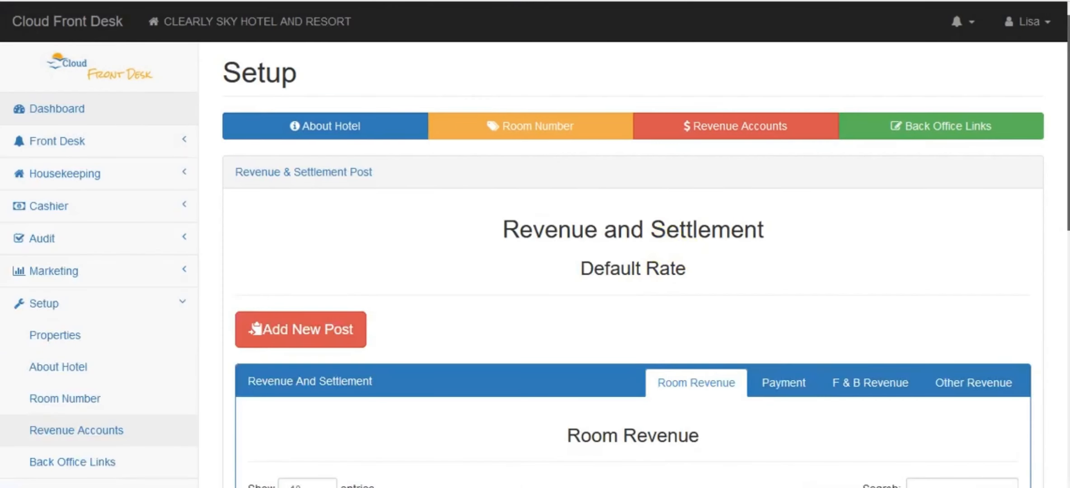
pyautogui.moveTo(1068, 172); pyautogui.dragTo(1069, 375)
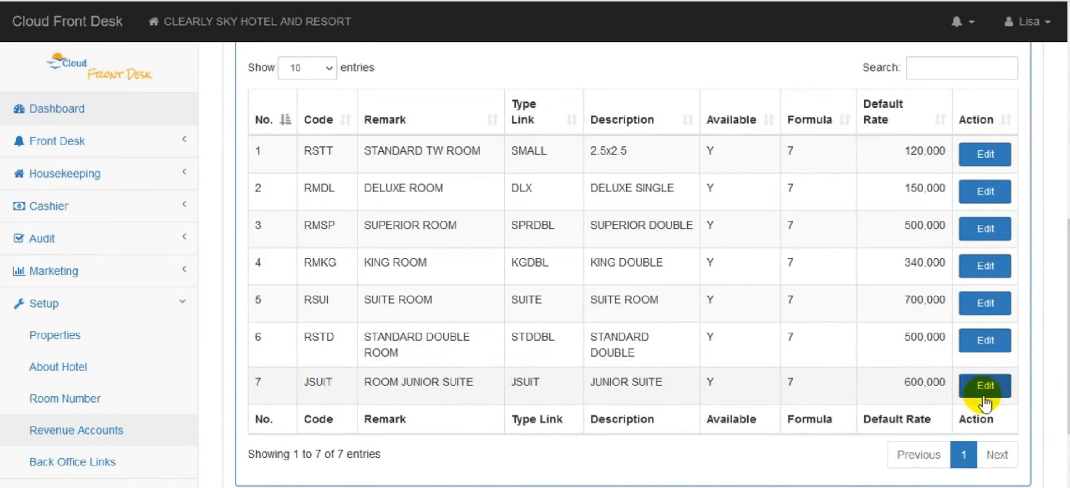
pyautogui.moveTo(1068, 361)
pyautogui.mouseDown()
pyautogui.moveTo(1069, 338)
pyautogui.moveTo(1068, 358)
pyautogui.mouseUp()
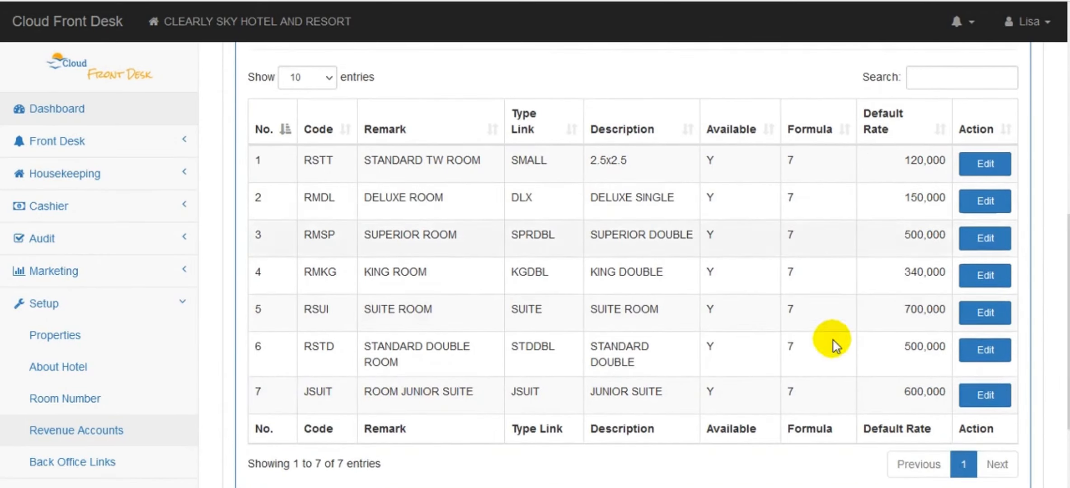
pyautogui.moveTo(1068, 290)
pyautogui.mouseDown()
pyautogui.moveTo(1068, 239)
pyautogui.moveTo(1069, 306)
pyautogui.mouseUp()
# Review the Payment posts and start a blank Add Post Revenue form
pyautogui.click(783, 139)
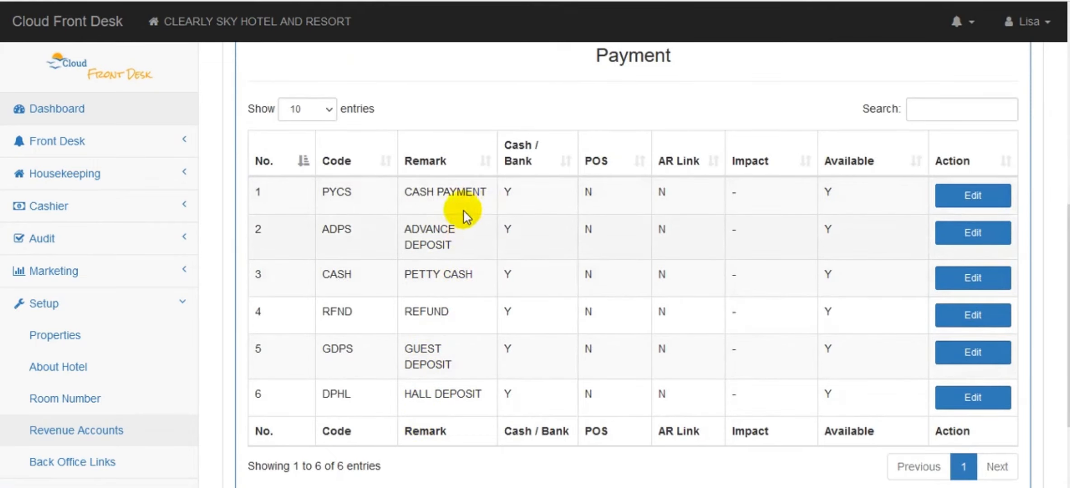
pyautogui.scroll(3, 1064, 240)
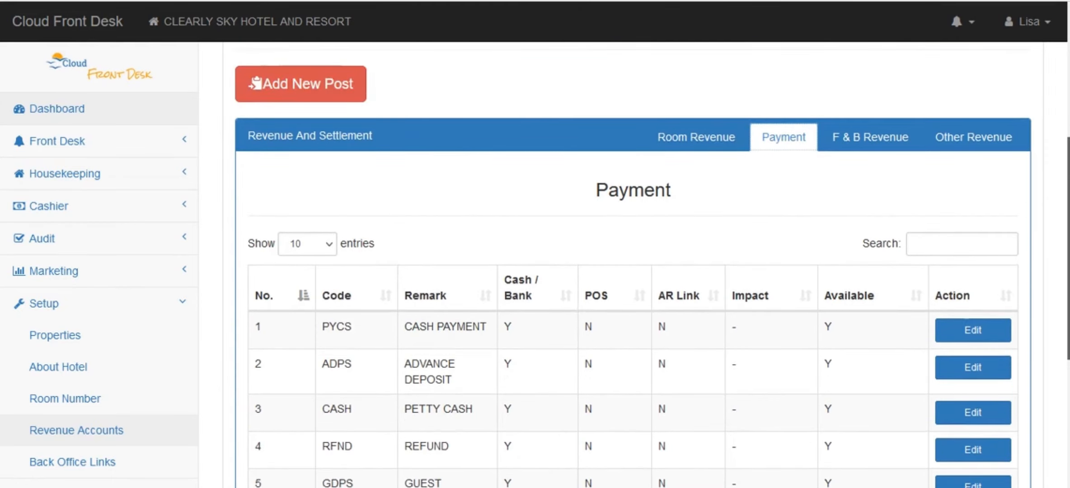
pyautogui.click(306, 88)
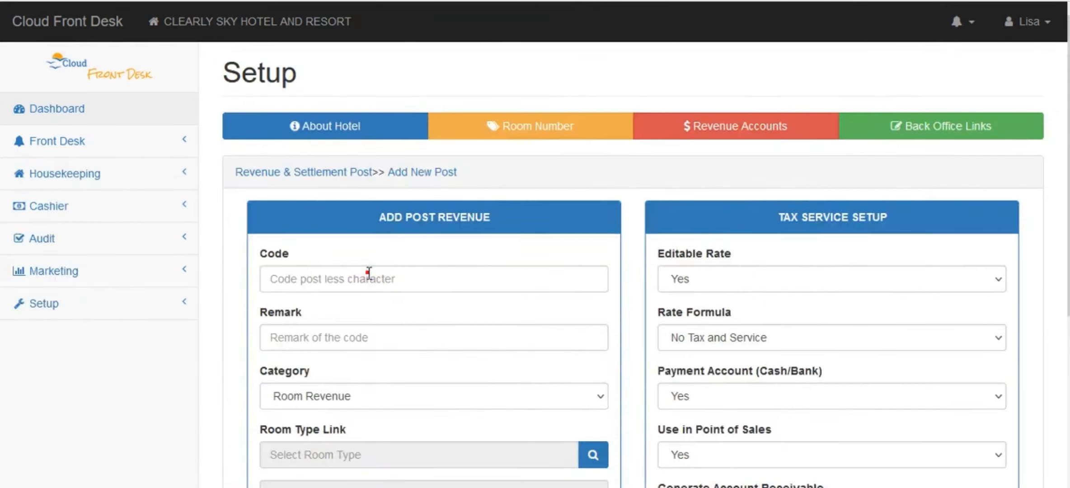
# Enter PYCC / PAYMENT BY CREDIT CARD as a Payment / Settlement post with (-) Minus bill impact
pyautogui.click(369, 273)
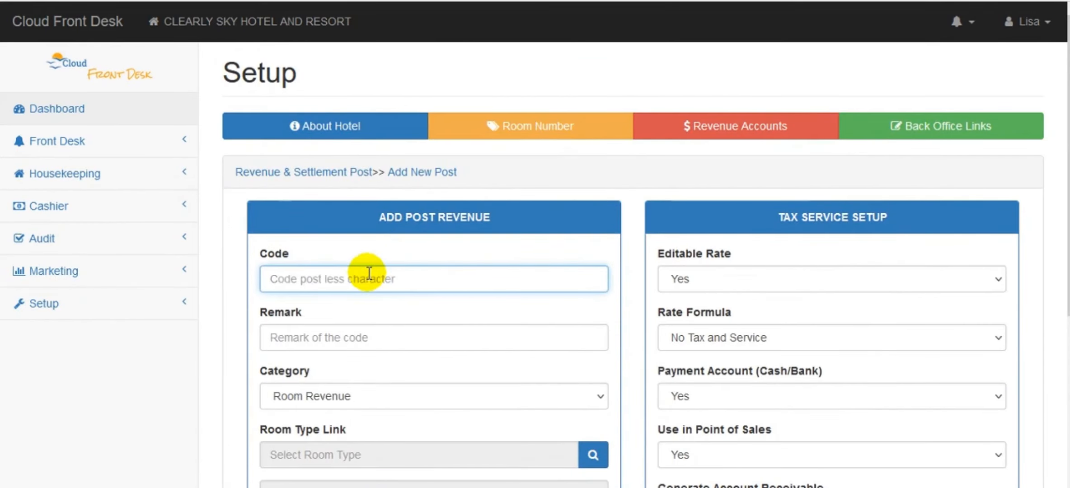
pyautogui.click(328, 337)
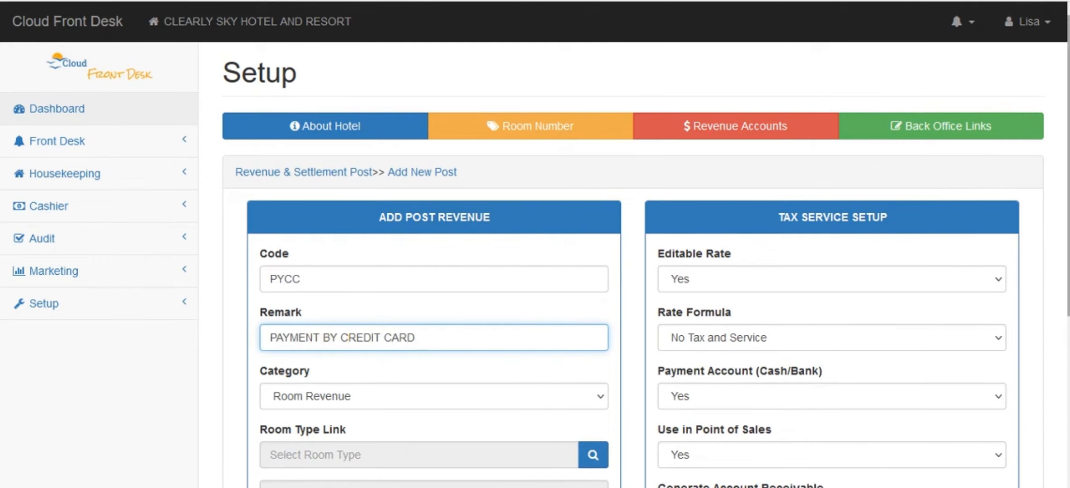
pyautogui.click(580, 401)
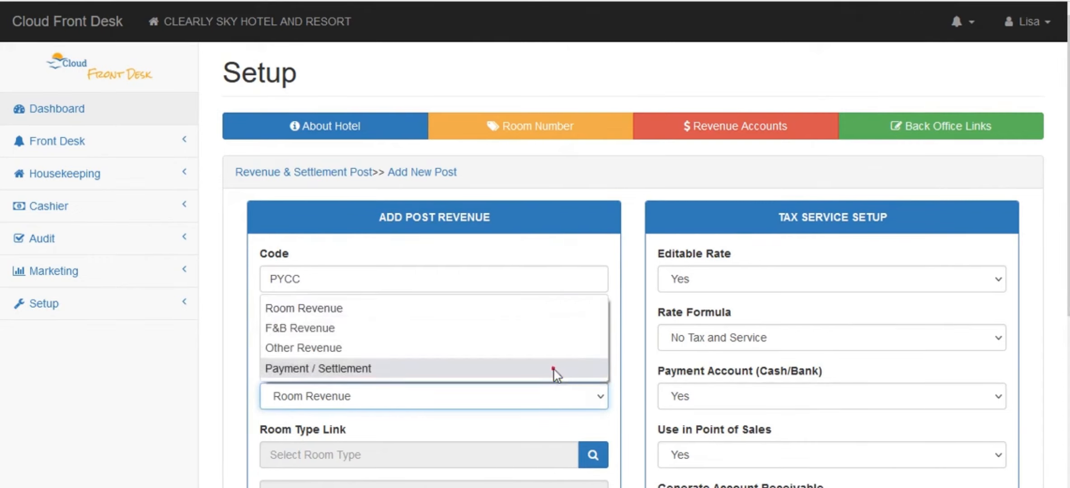
pyautogui.click(553, 370)
pyautogui.scroll(-4, 878, 348)
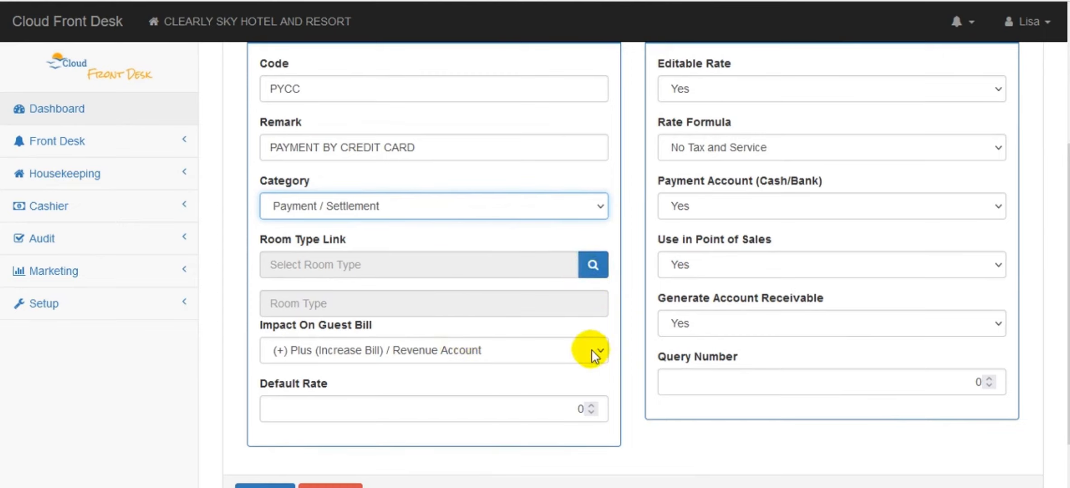
pyautogui.click(315, 353)
pyautogui.click(332, 396)
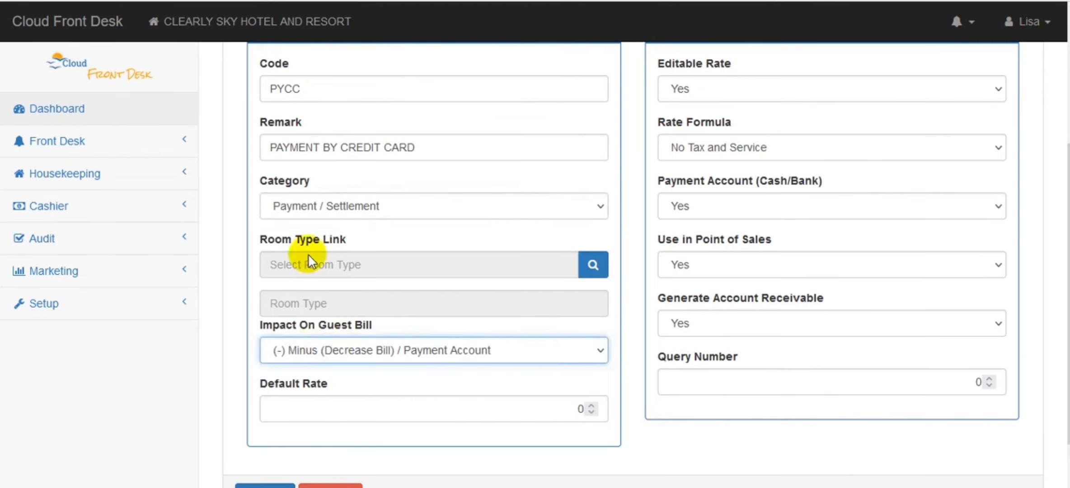
# Set Use in POS and Generate Account Receivable to No and submit the PYCC post
pyautogui.moveTo(1068, 294); pyautogui.dragTo(1068, 275)
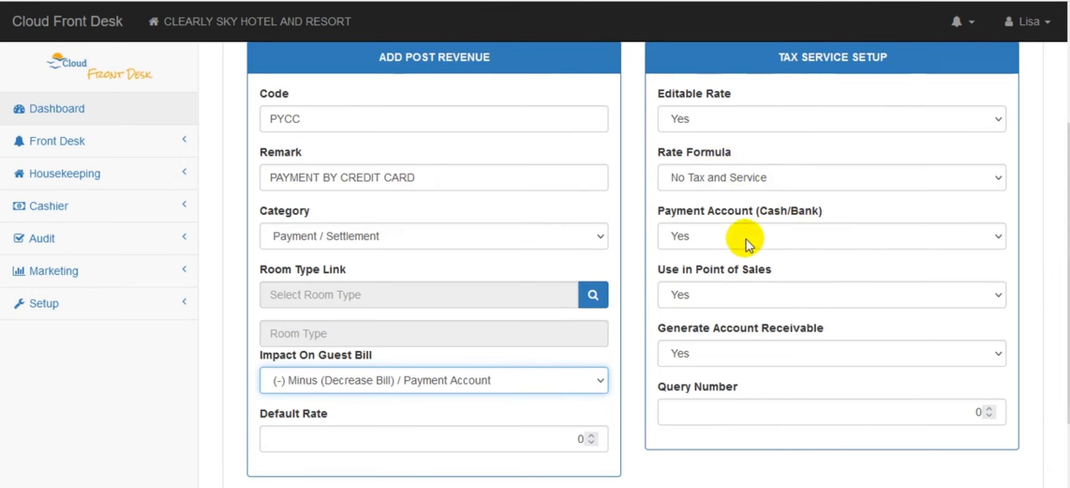
pyautogui.click(727, 294)
pyautogui.click(728, 339)
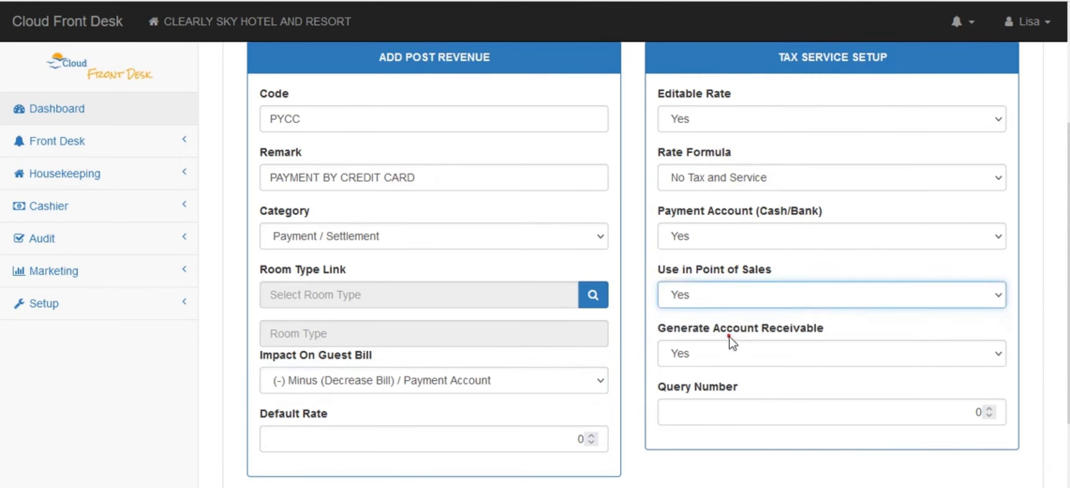
pyautogui.click(760, 357)
pyautogui.click(754, 397)
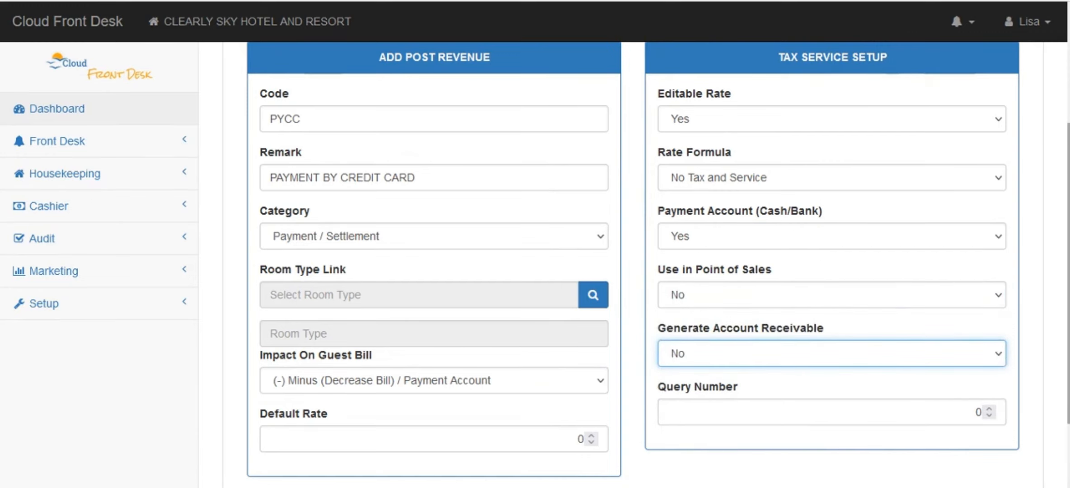
pyautogui.scroll(-2, 753, 397)
pyautogui.click(261, 451)
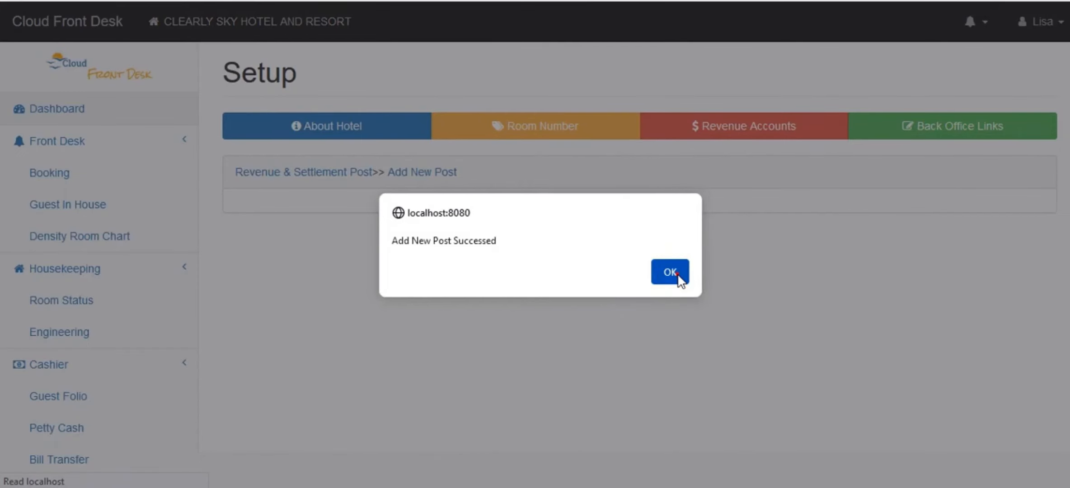
# Verify PYCC in the Payment list, then view the F & B Revenue posts MINI1, REST and AMBF
pyautogui.click(678, 276)
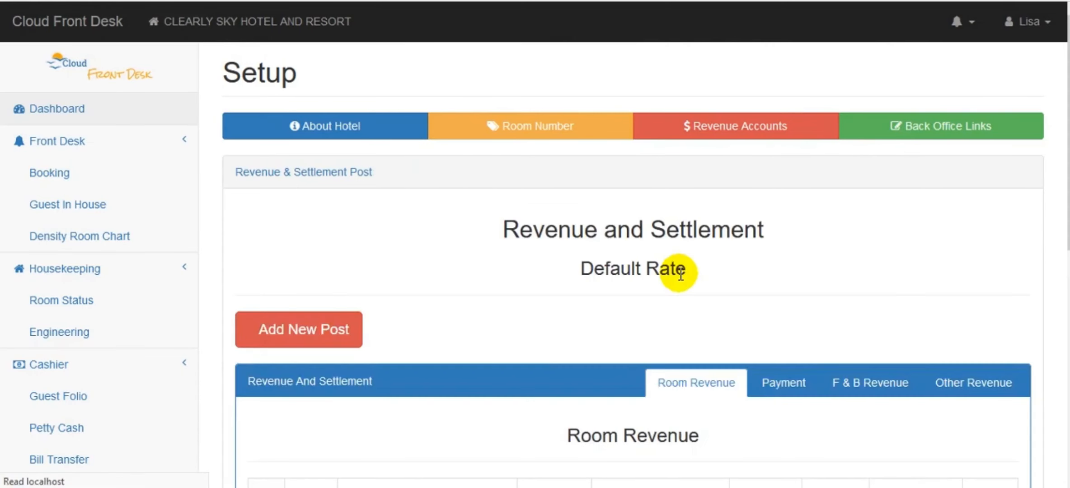
pyautogui.click(781, 384)
pyautogui.scroll(-8, 781, 384)
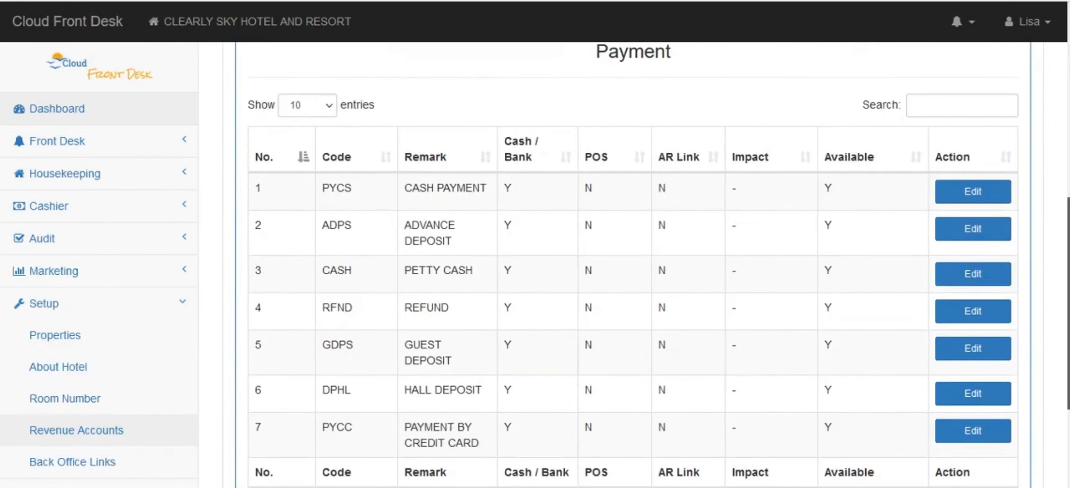
pyautogui.scroll(-3, 908, 389)
pyautogui.scroll(5, 891, 310)
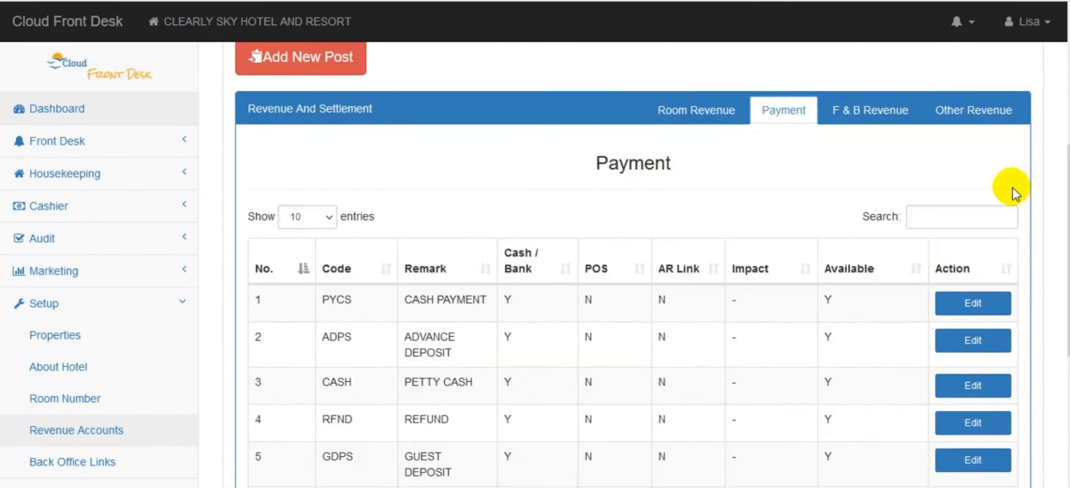
pyautogui.click(878, 119)
pyautogui.scroll(-3, 936, 186)
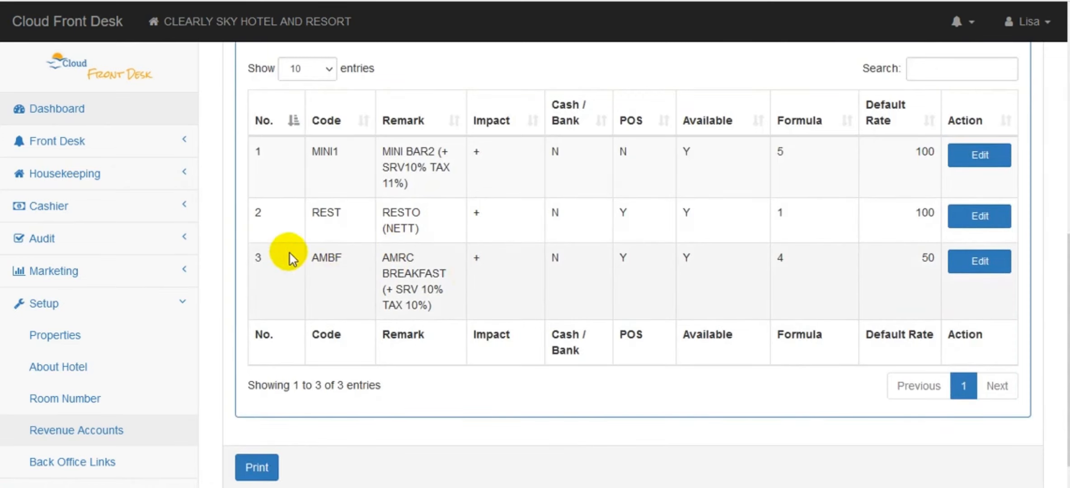
pyautogui.moveTo(1068, 325); pyautogui.dragTo(1068, 254)
# Start a new post with code RSVC, remark ROOM SERVICE and category F&B Revenue
pyautogui.click(298, 88)
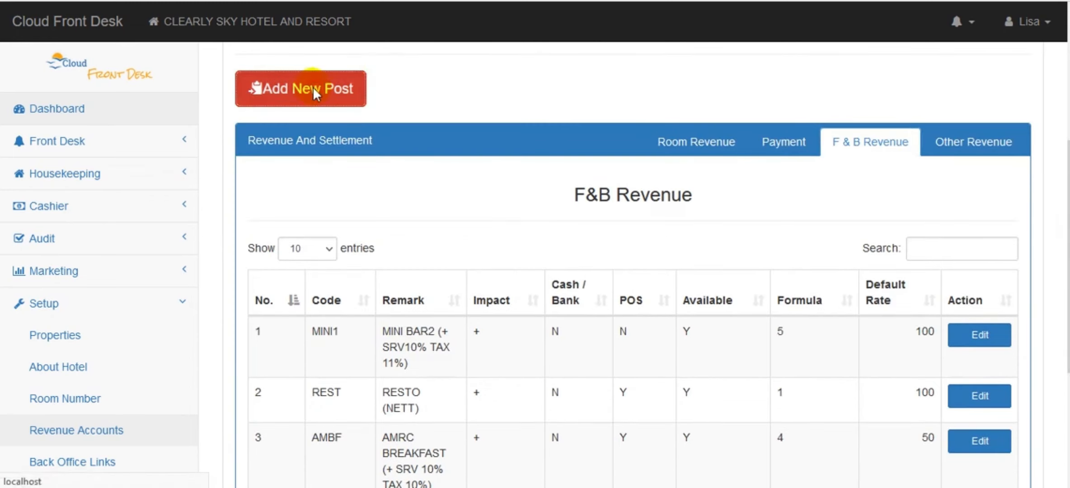
pyautogui.click(334, 277)
pyautogui.write('RS')
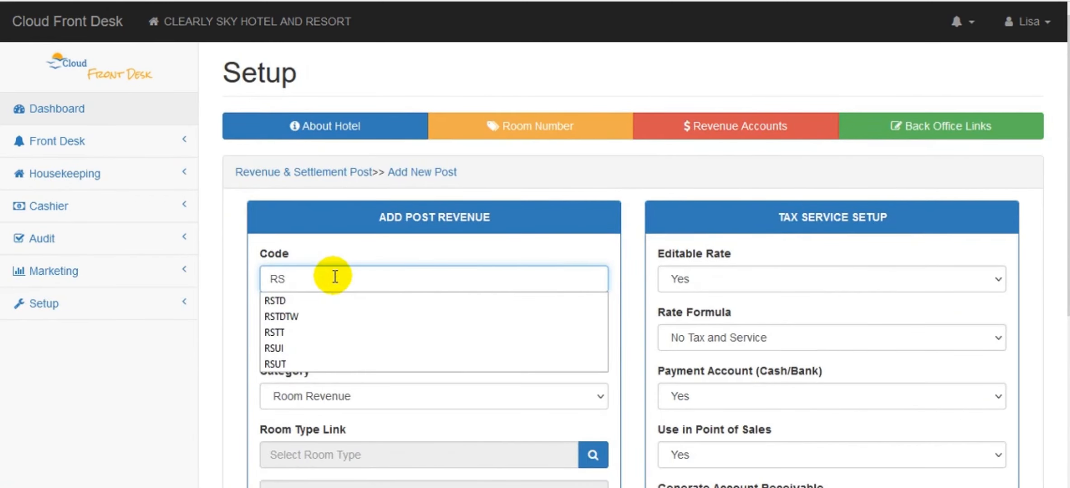
pyautogui.write('VC')
pyautogui.press('Tab')
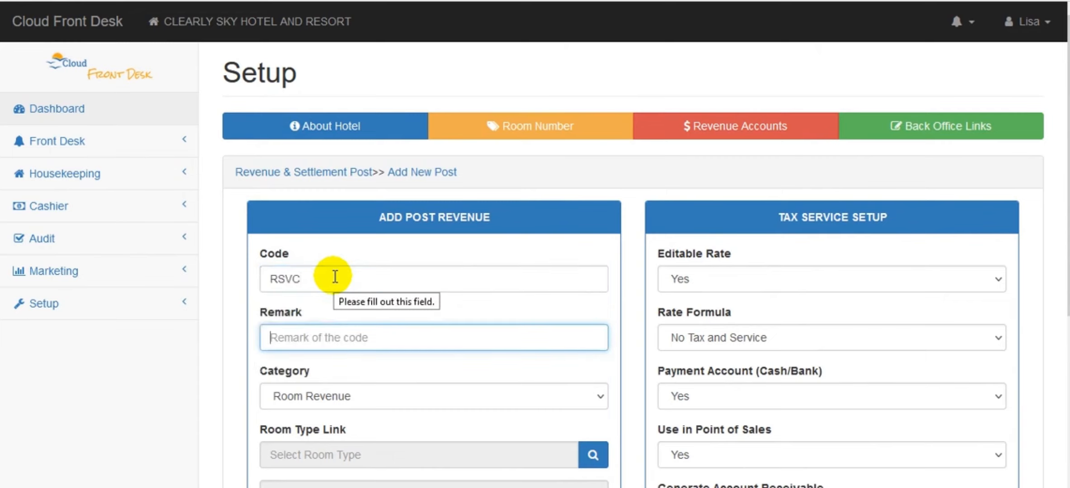
pyautogui.write('ROOM SERVICE')
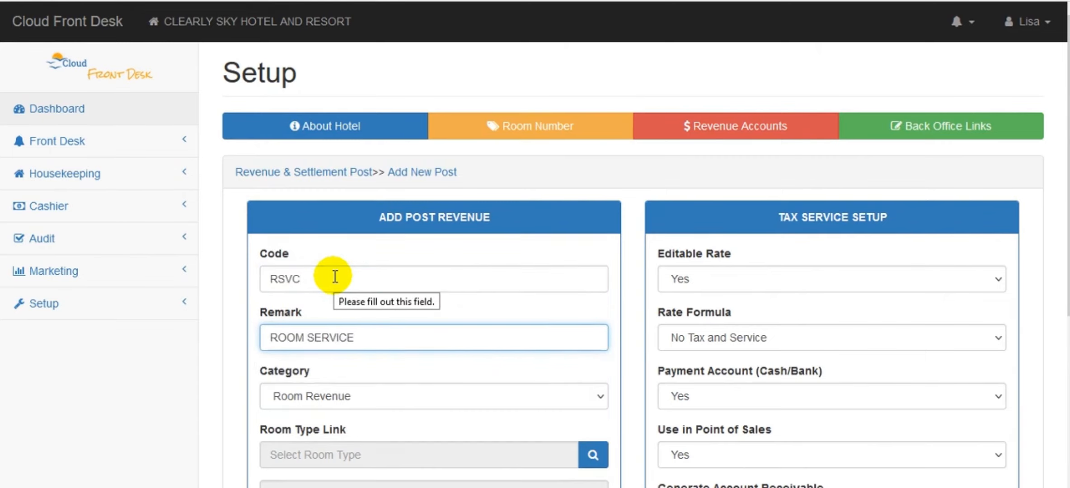
pyautogui.scroll(-3, 922, 271)
pyautogui.click(615, 233)
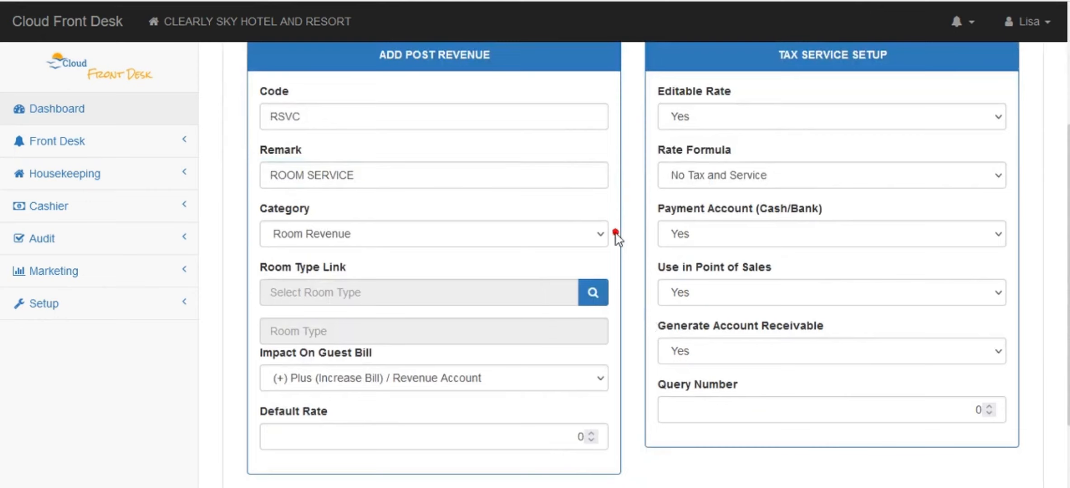
pyautogui.click(597, 232)
pyautogui.click(519, 284)
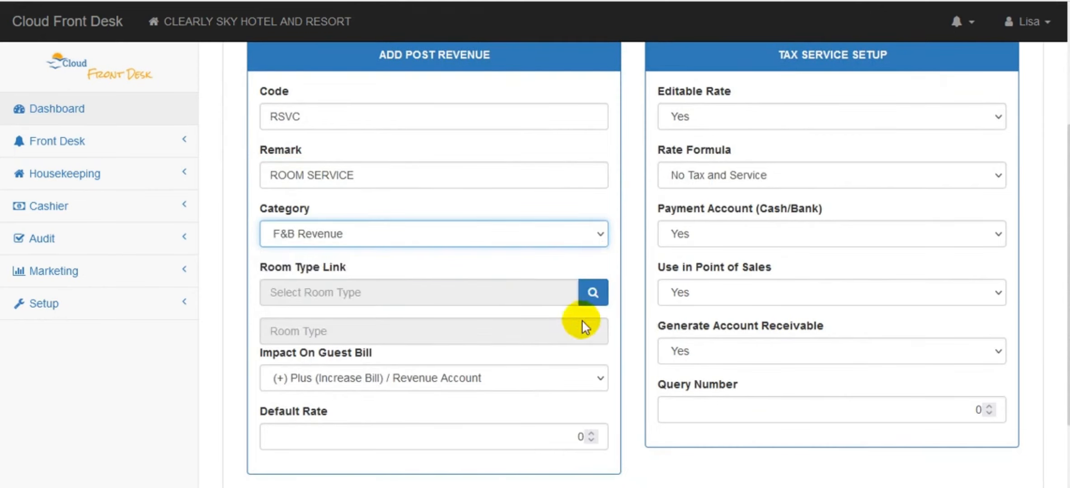
pyautogui.scroll(-1, 359, 364)
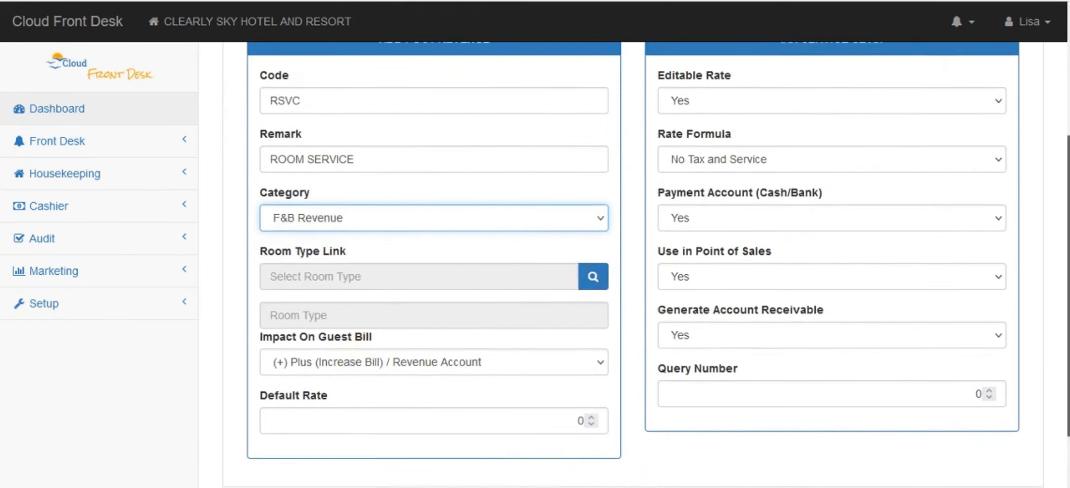
pyautogui.scroll(2, 709, 390)
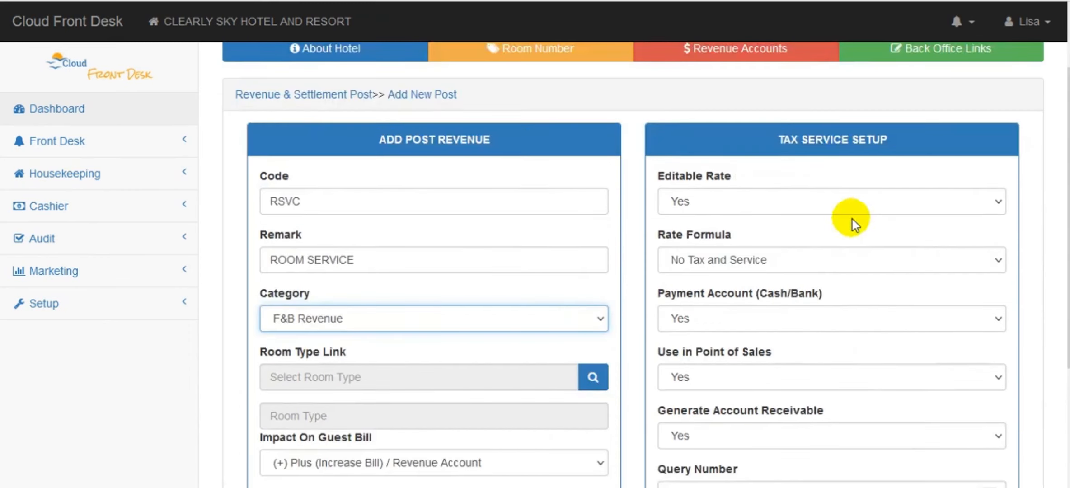
# Apply Plus Service 10% and Tax 11%, set Payment Account, POS and AR to No, and save
pyautogui.click(799, 266)
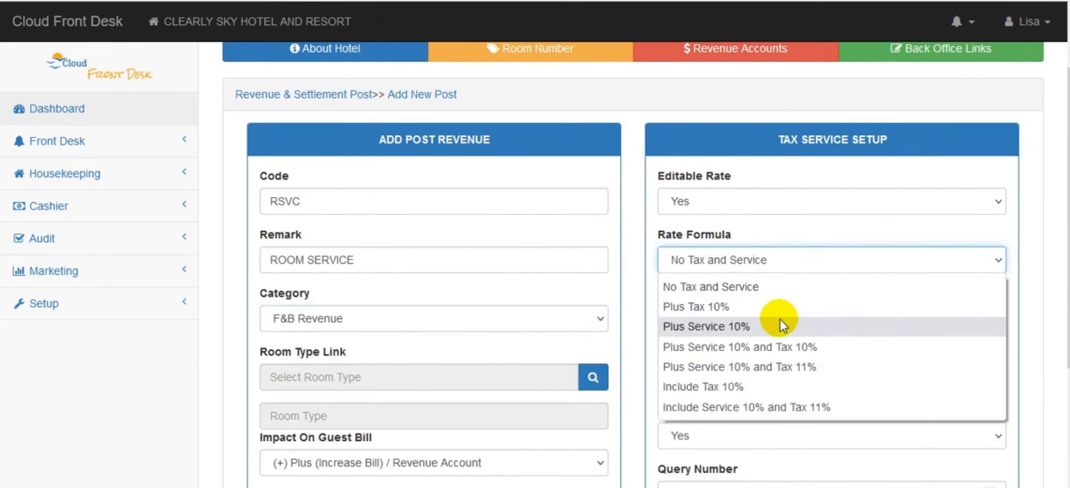
pyautogui.click(774, 368)
pyautogui.scroll(-3, 927, 283)
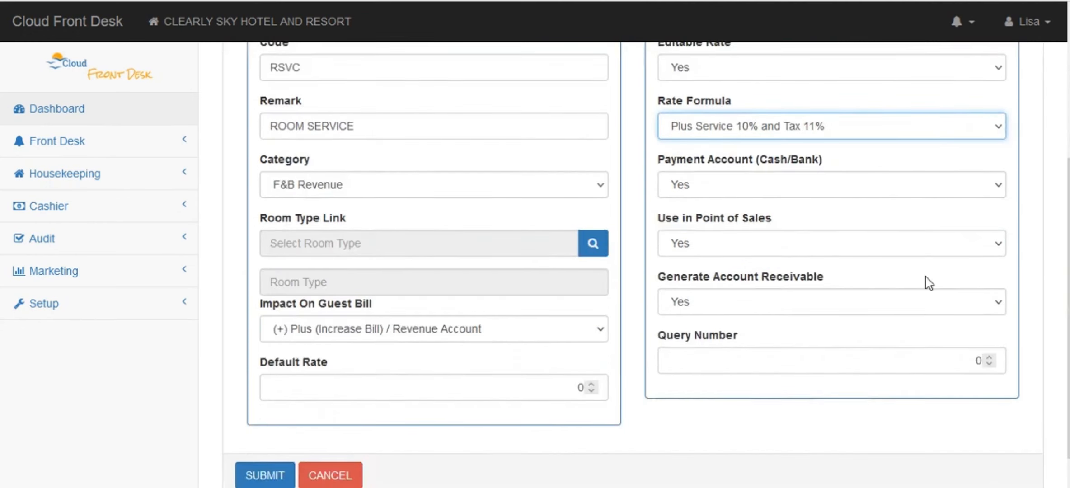
pyautogui.click(798, 180)
pyautogui.click(790, 235)
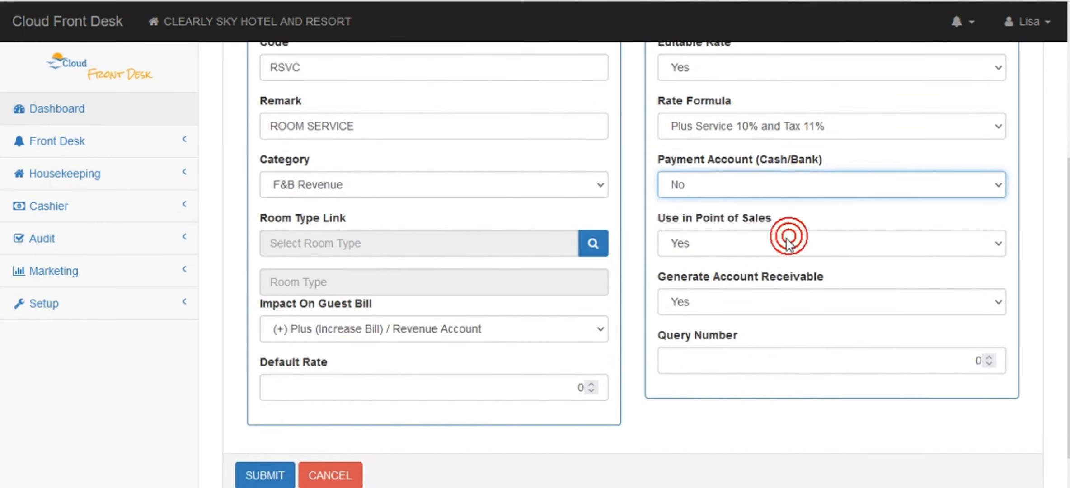
pyautogui.click(701, 248)
pyautogui.click(696, 289)
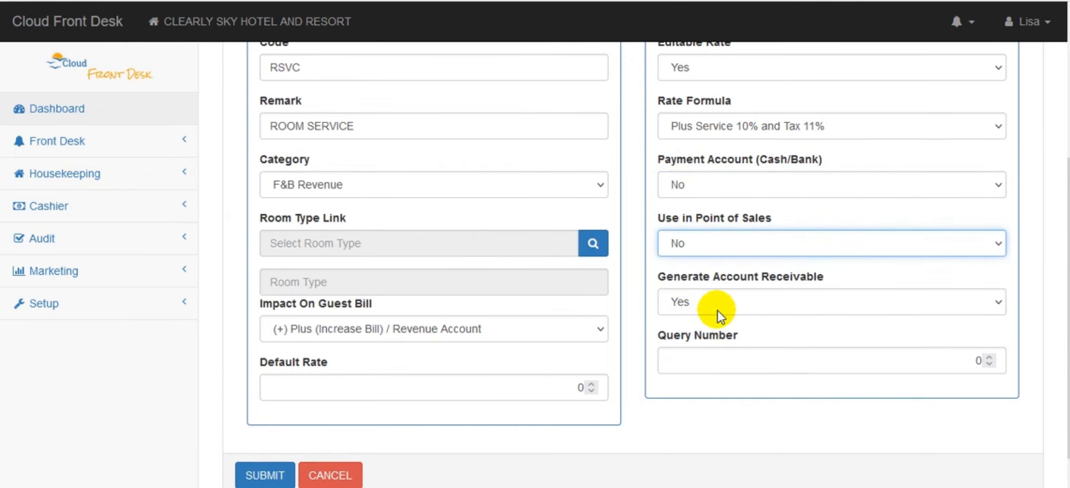
pyautogui.click(718, 310)
pyautogui.click(717, 346)
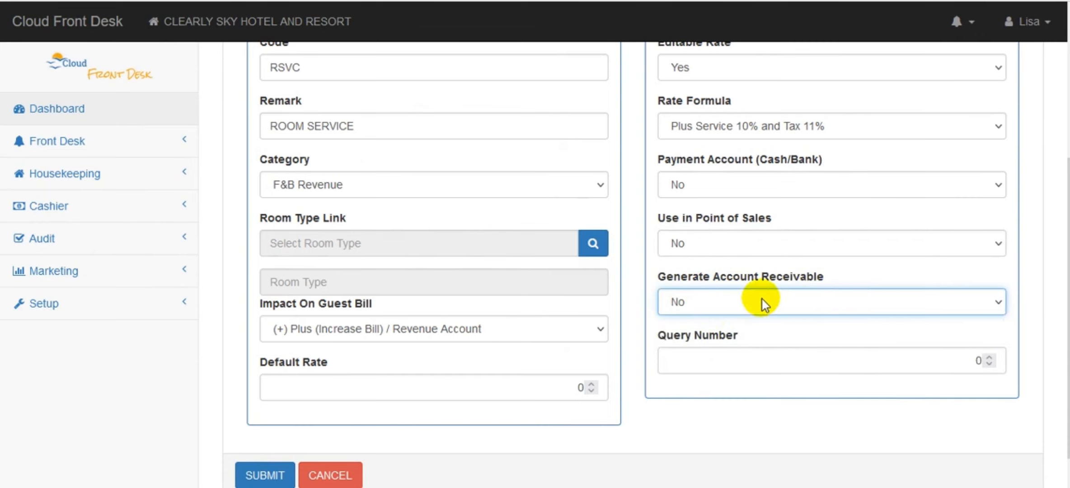
pyautogui.moveTo(1068, 380)
pyautogui.mouseDown()
pyautogui.moveTo(1068, 341)
pyautogui.moveTo(1068, 396)
pyautogui.mouseUp()
pyautogui.click(266, 449)
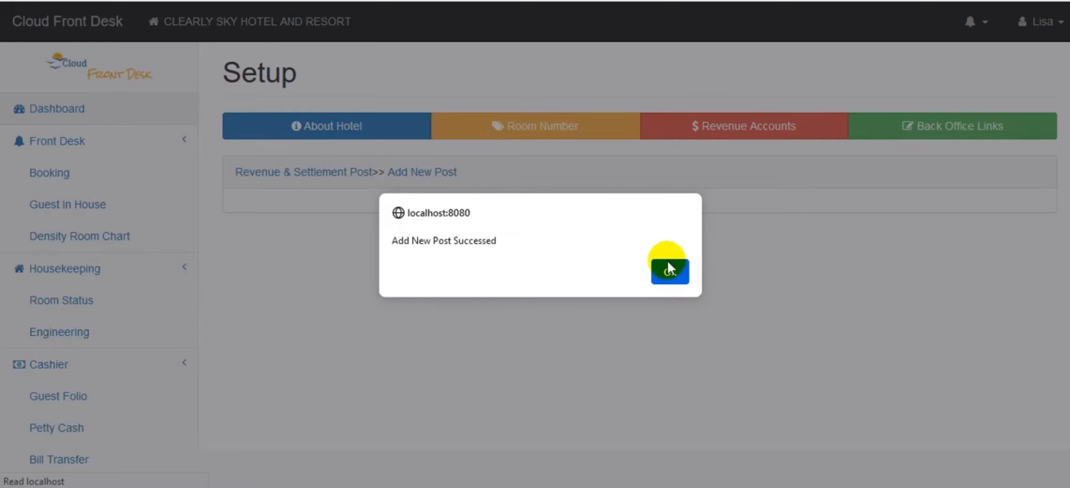
# Review the F & B Revenue and Payment lists, then open an empty Add Post Revenue form
pyautogui.click(668, 269)
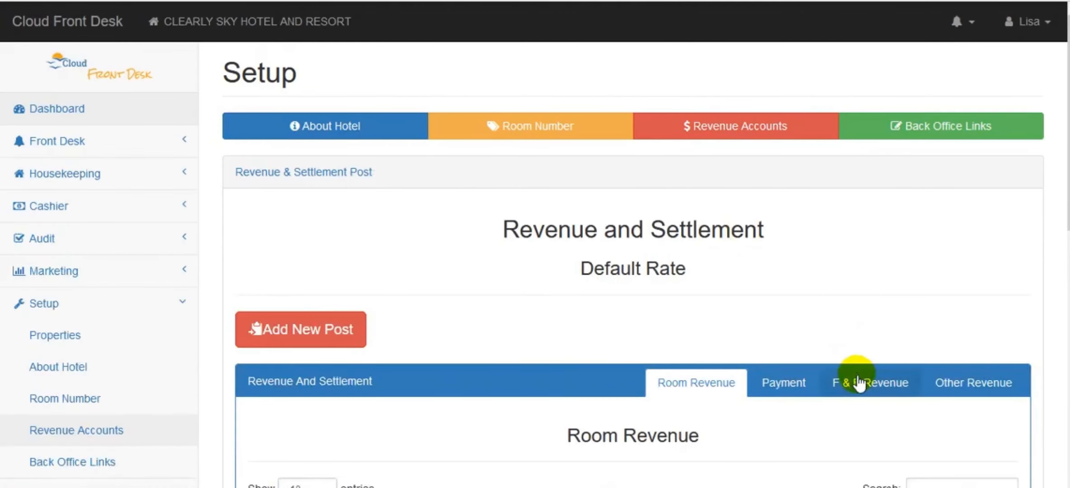
pyautogui.click(855, 379)
pyautogui.moveTo(1068, 174); pyautogui.dragTo(1064, 328)
pyautogui.click(759, 72)
pyautogui.scroll(-5, 924, 153)
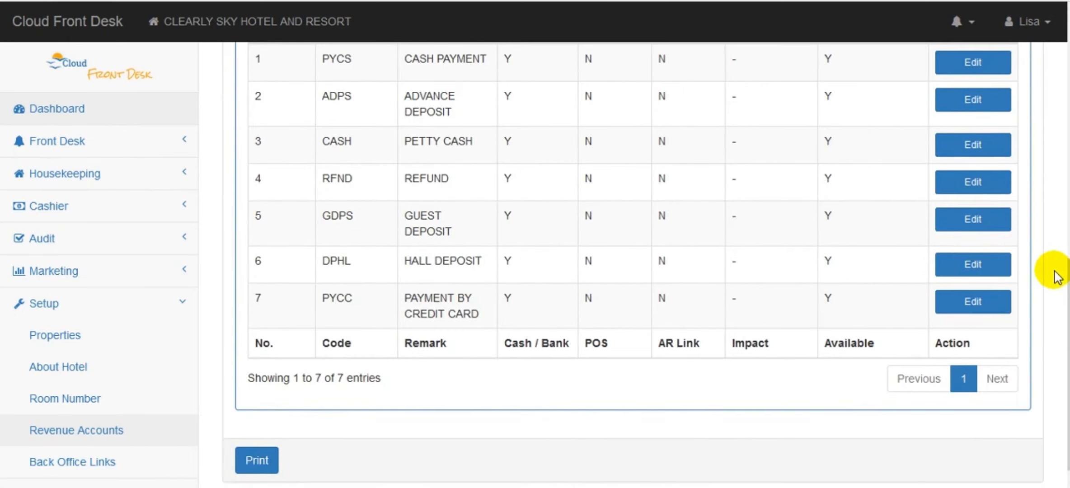
pyautogui.scroll(5, 888, 177)
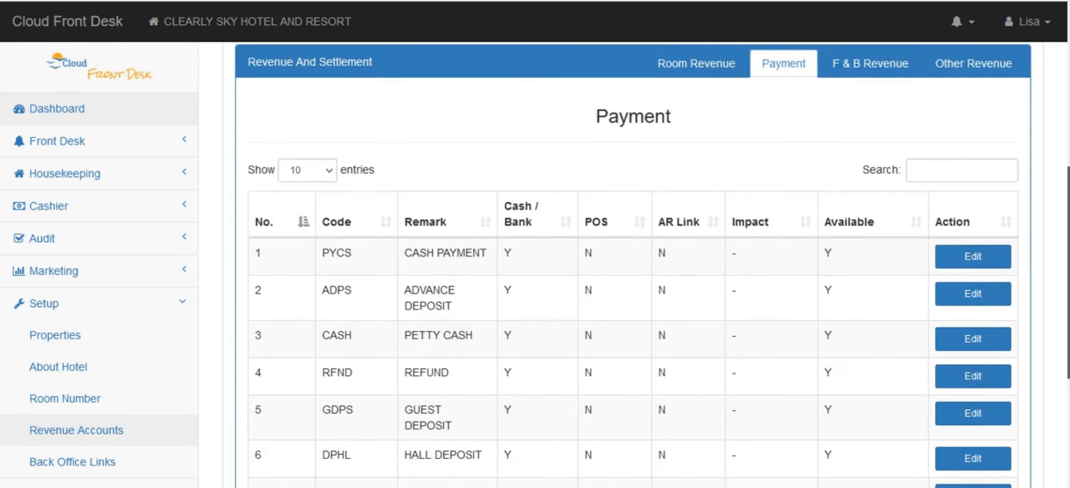
pyautogui.moveTo(1068, 271); pyautogui.dragTo(1068, 369)
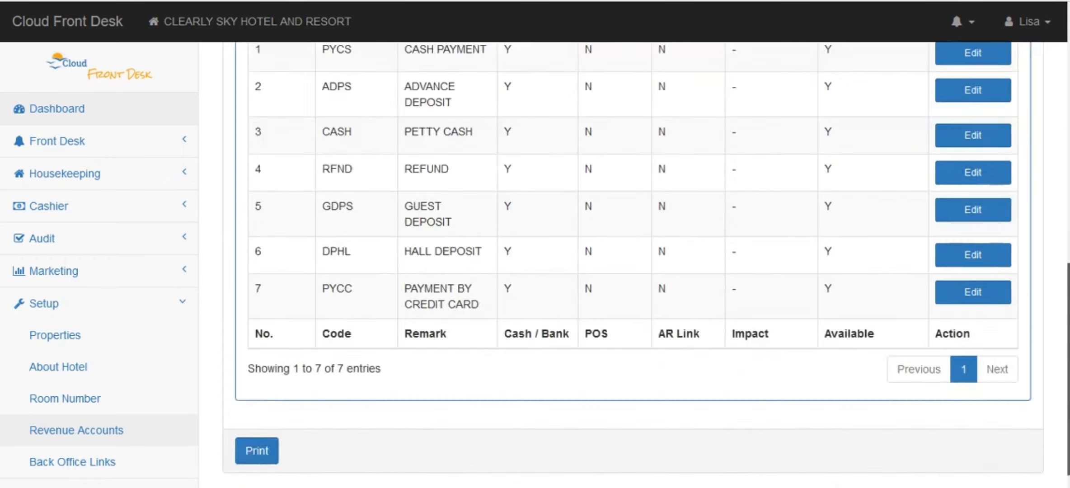
pyautogui.scroll(10, 616, 282)
pyautogui.click(346, 232)
# Cancel the blank Add Post Revenue form without saving
pyautogui.scroll(-1, 1046, 317)
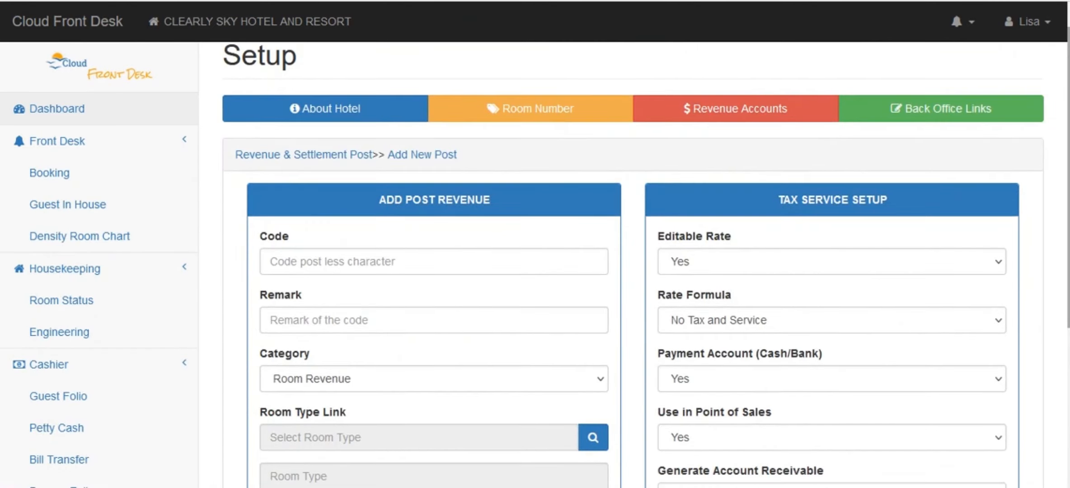
pyautogui.scroll(-3, 769, 360)
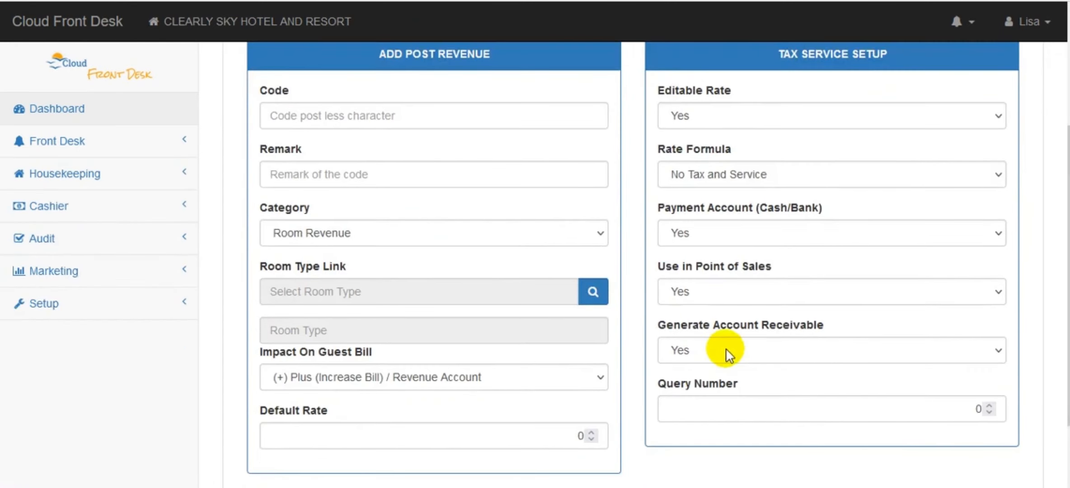
pyautogui.scroll(2, 727, 353)
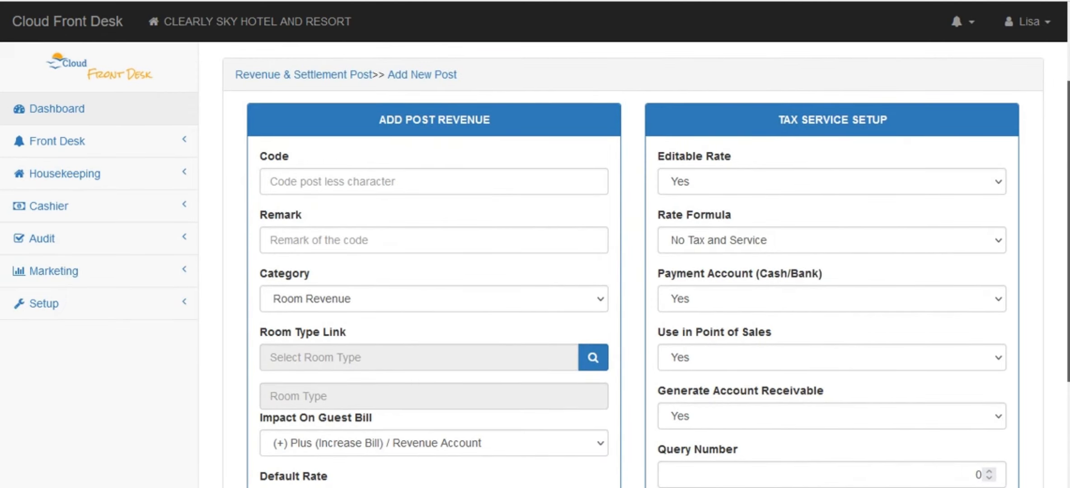
pyautogui.scroll(-2, 647, 271)
pyautogui.scroll(1, 646, 271)
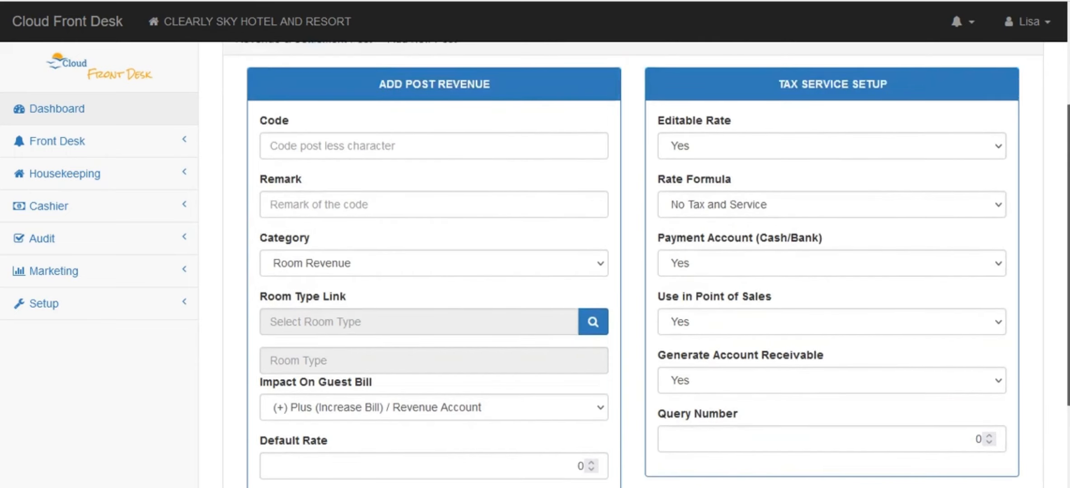
pyautogui.scroll(-3, 740, 335)
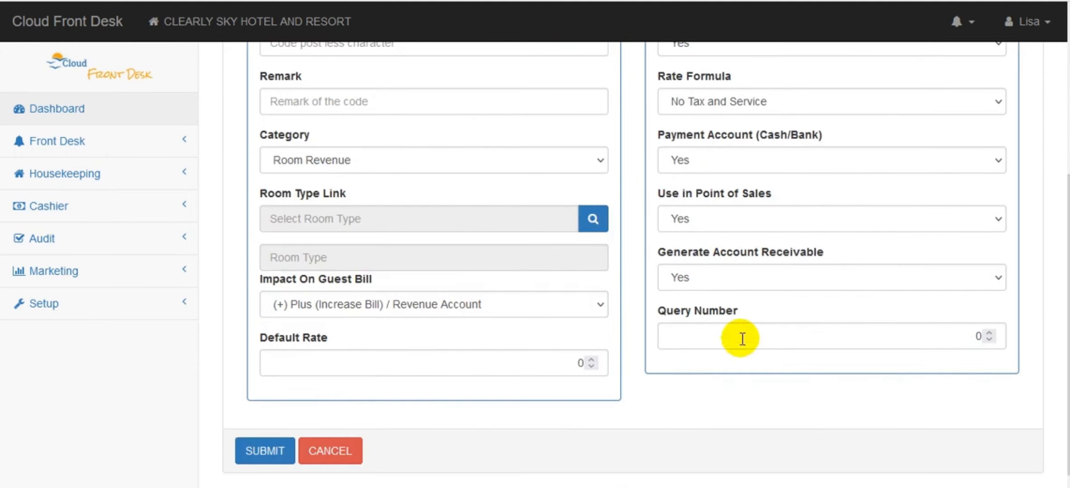
pyautogui.click(352, 450)
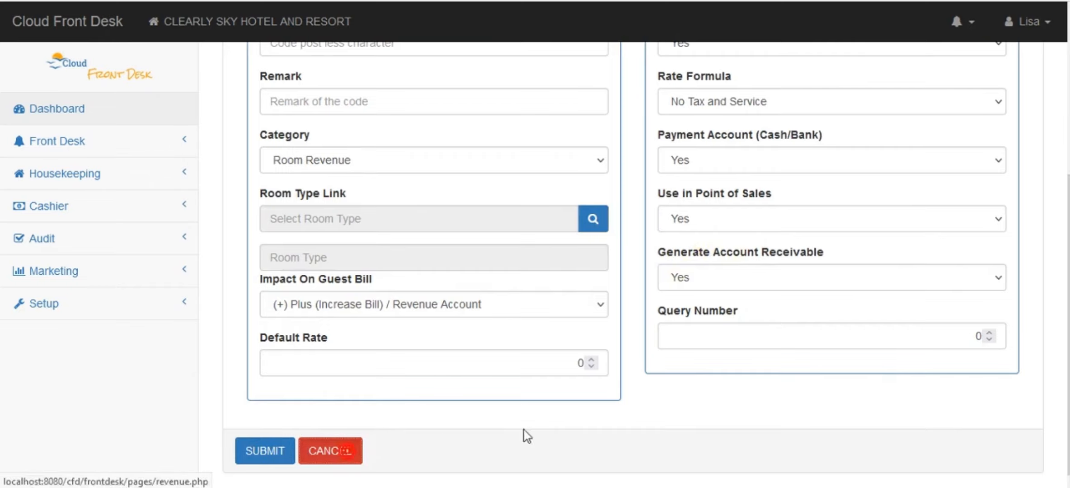
# Review the Room Revenue table, including JSUIT, and expand the Audit section in the sidebar
pyautogui.scroll(-5, 523, 316)
pyautogui.scroll(-5, 1058, 443)
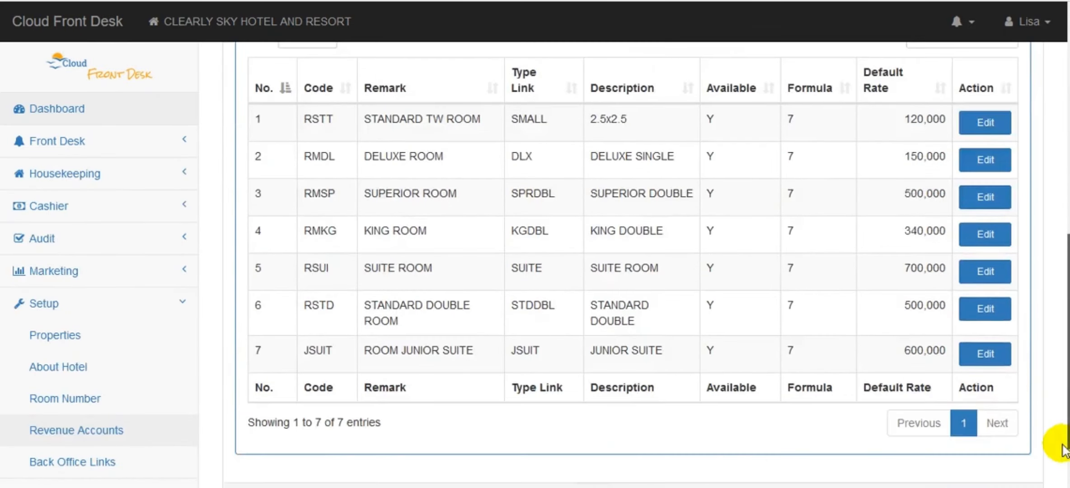
pyautogui.scroll(7, 1058, 442)
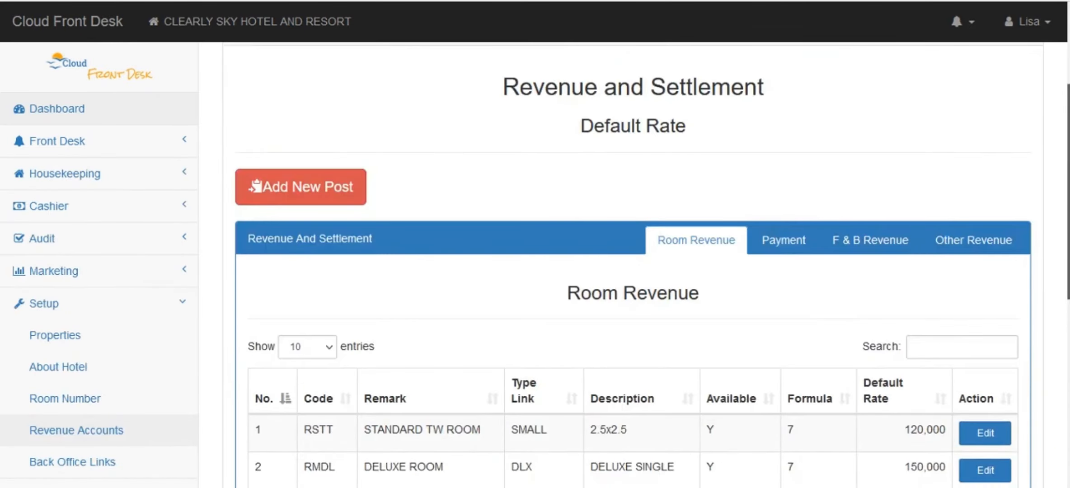
pyautogui.scroll(-8, 1022, 380)
pyautogui.scroll(4, 1022, 381)
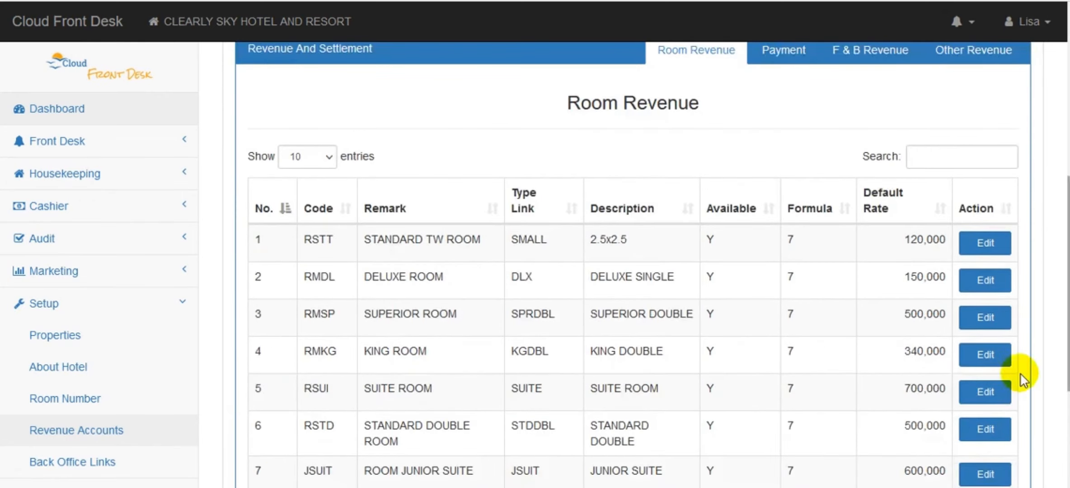
pyautogui.click(92, 243)
# Review Night Audit's Today Transaction sheet: PETTY CASH -1,600,000, SUPERIOR ROOM revenue 1,500,000
pyautogui.click(84, 278)
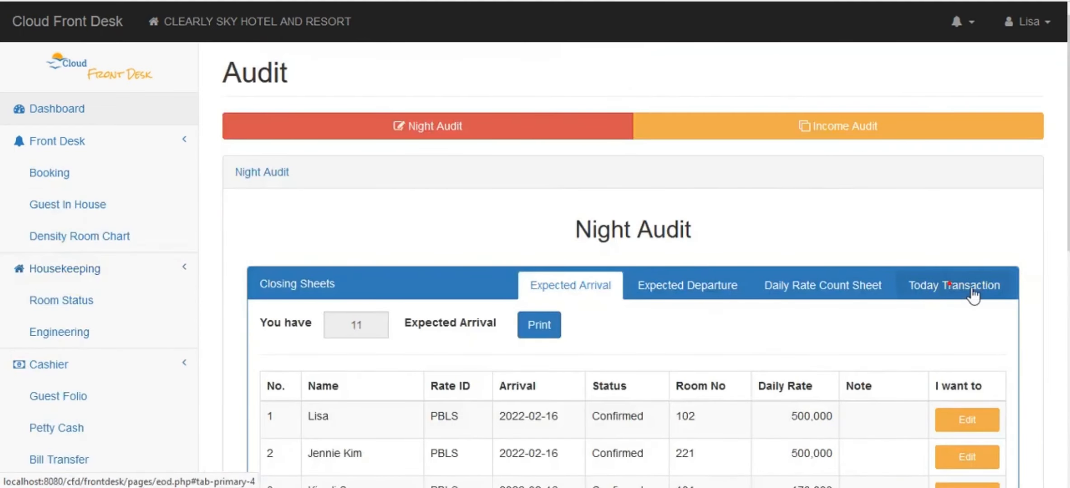
pyautogui.click(973, 289)
pyautogui.scroll(-10, 972, 296)
pyautogui.moveTo(1069, 221); pyautogui.dragTo(1068, 318)
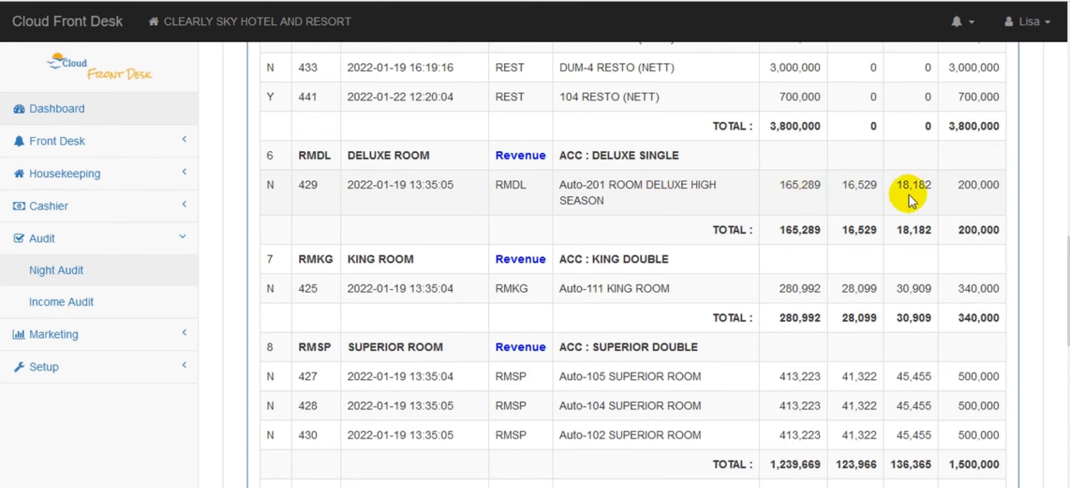
pyautogui.moveTo(1068, 291)
pyautogui.mouseDown()
pyautogui.moveTo(1068, 126)
pyautogui.moveTo(1068, 286)
pyautogui.mouseUp()
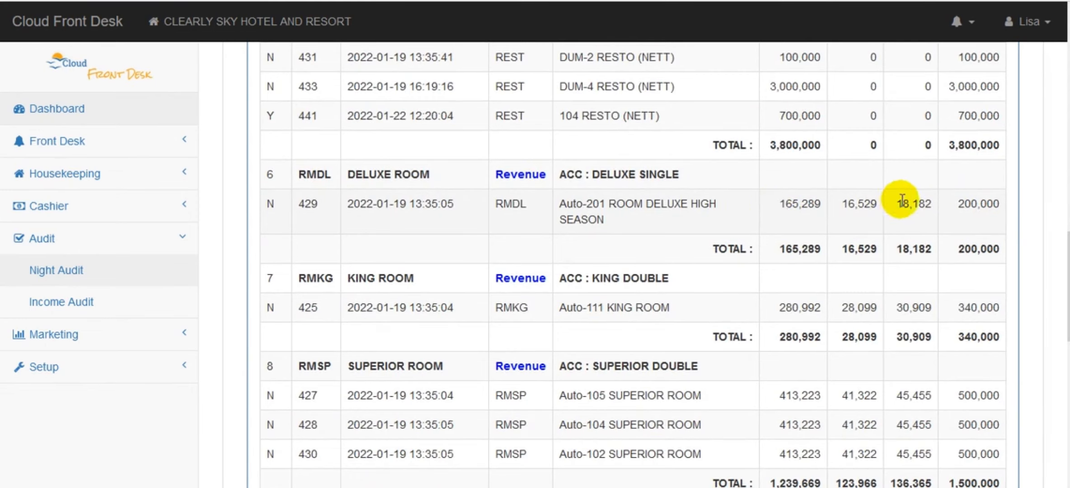
pyautogui.moveTo(1068, 271); pyautogui.dragTo(1066, 226)
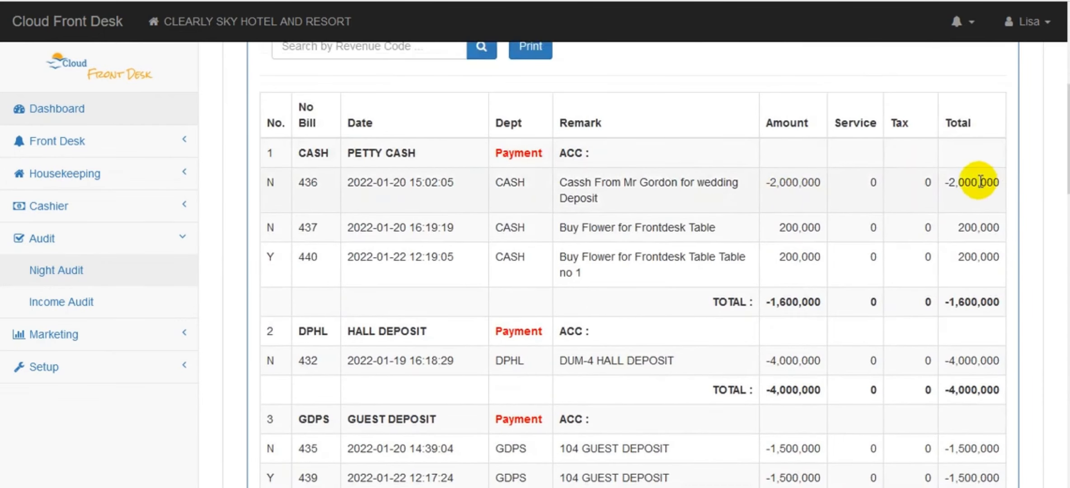
pyautogui.scroll(2, 723, 168)
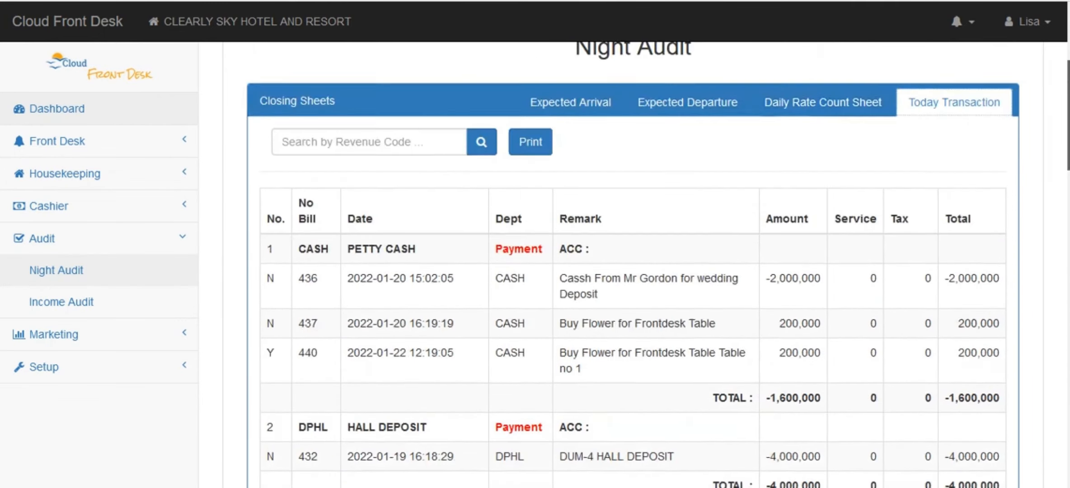